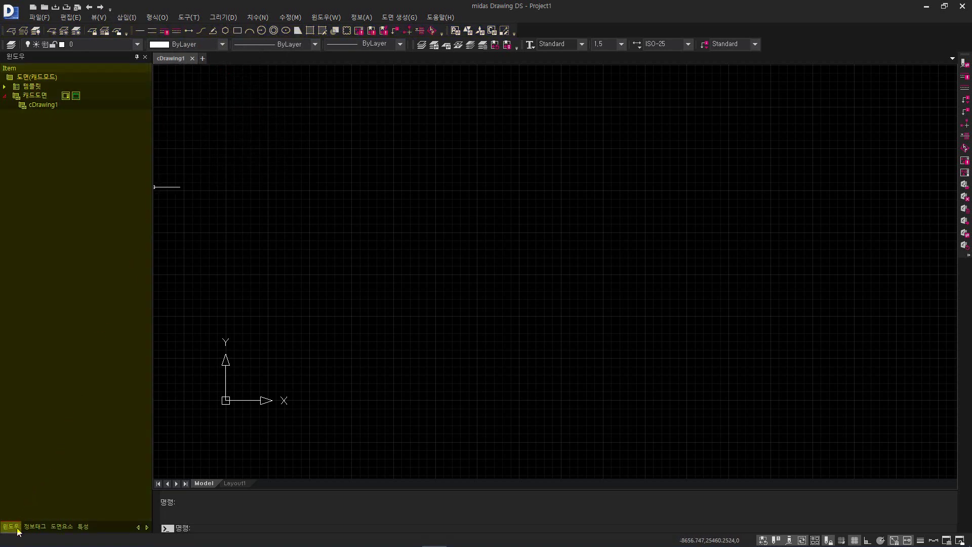
Look through the work tree's 정보태그, 도면요소 and 특성 views, the work tree display commands, the drawing area and the status toggles
left_click(36, 527)
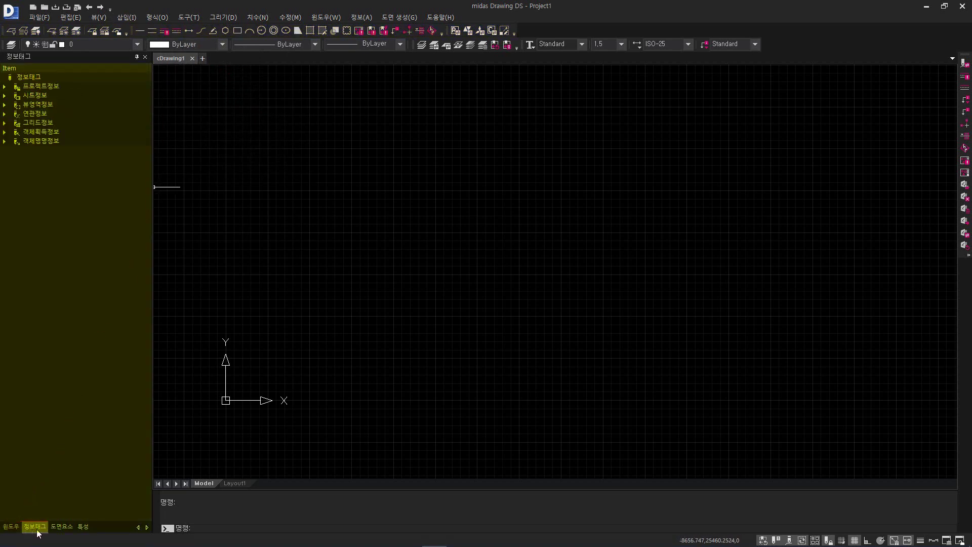
left_click(59, 530)
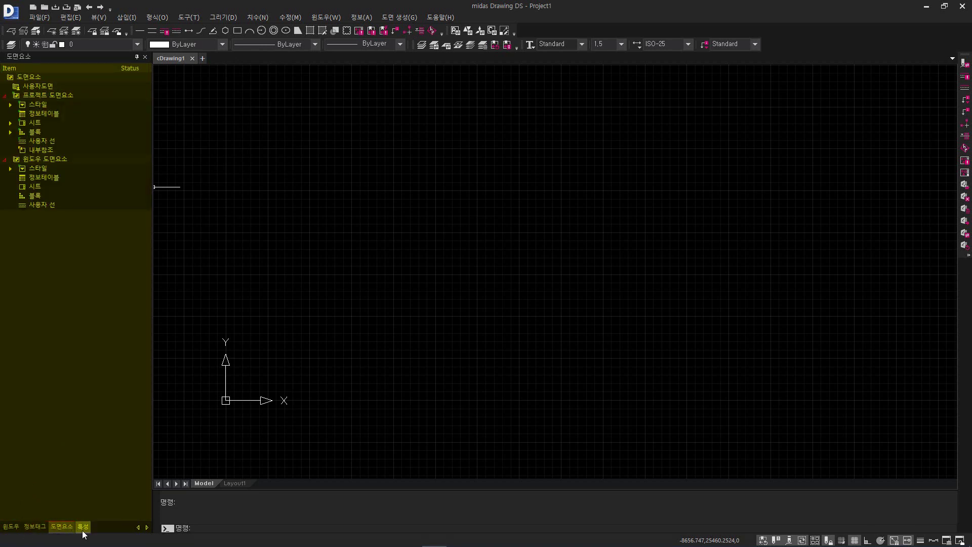
left_click(83, 529)
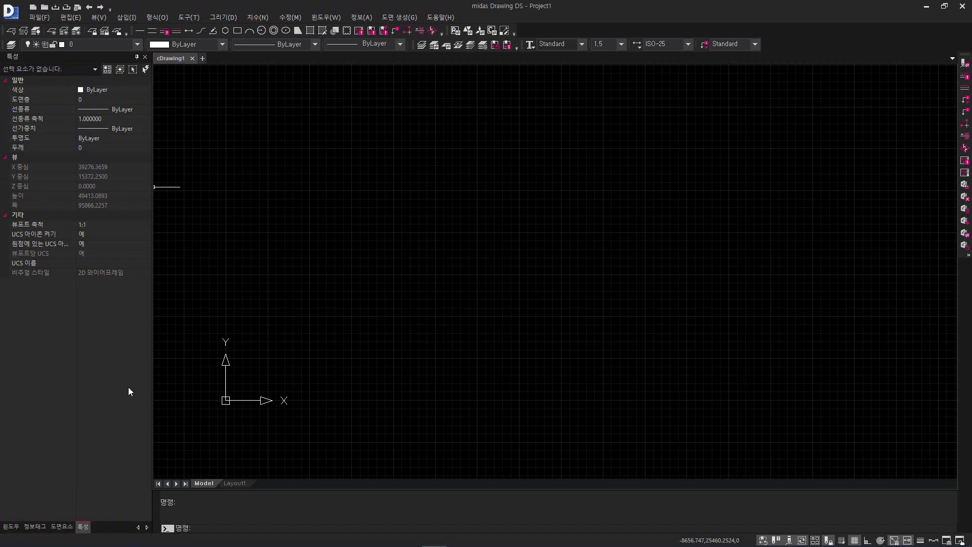
left_click(196, 21)
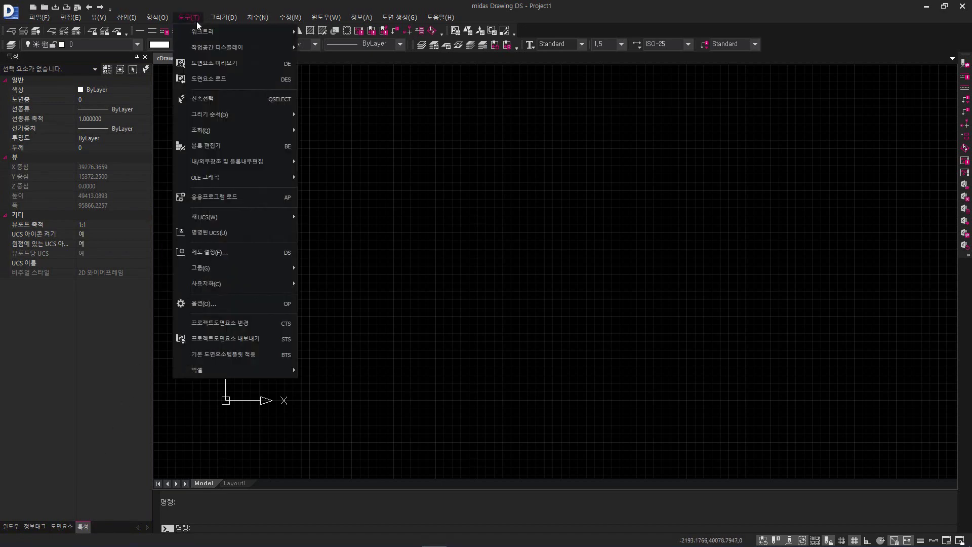
mouse_move(265, 32)
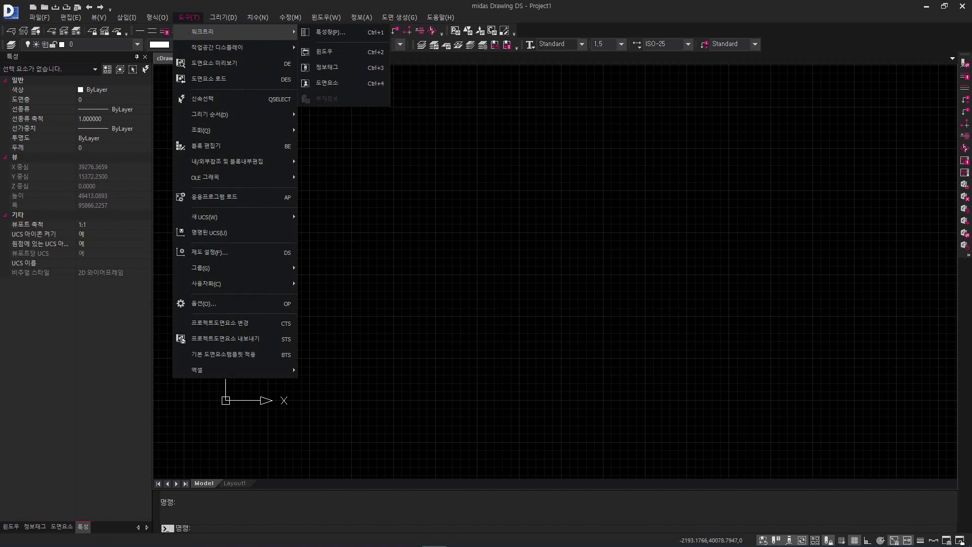
left_click(388, 199)
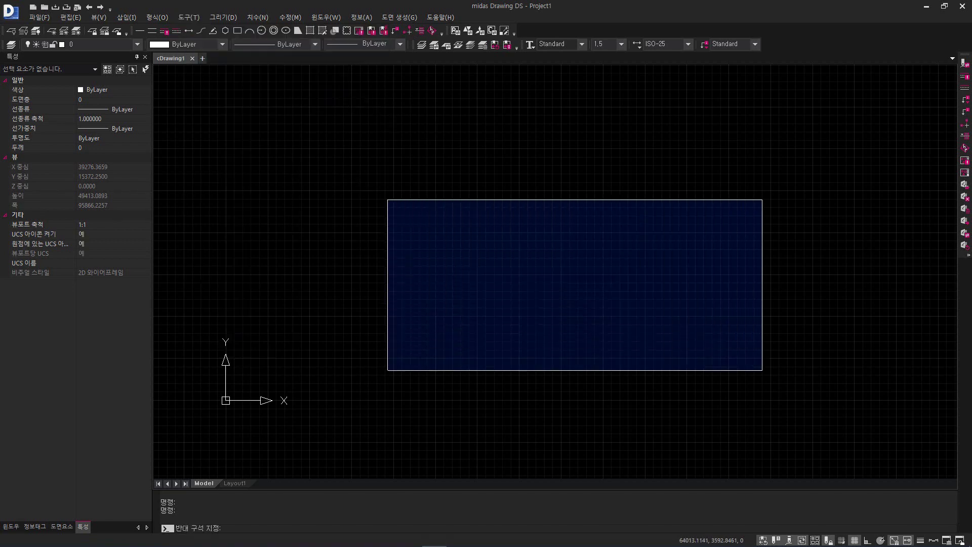
left_click(762, 371)
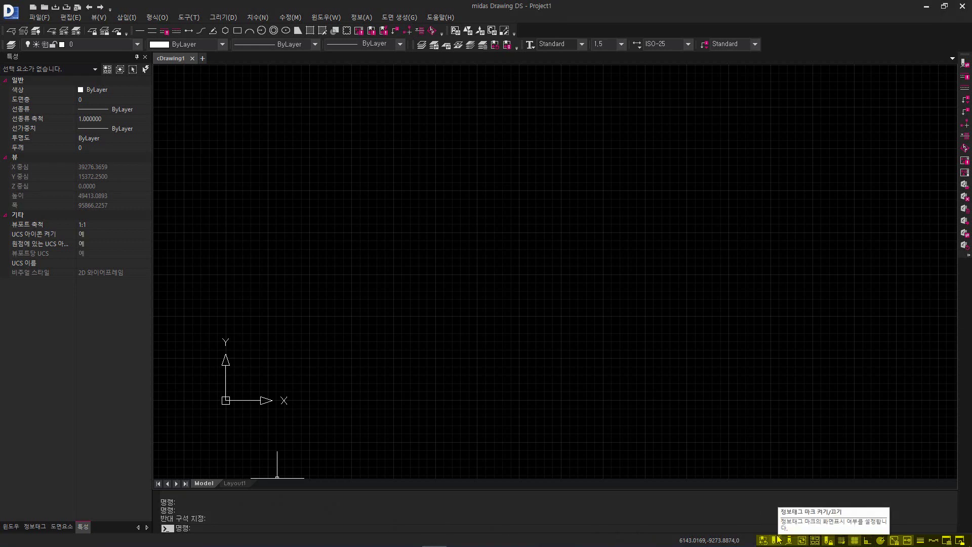
left_click(802, 540)
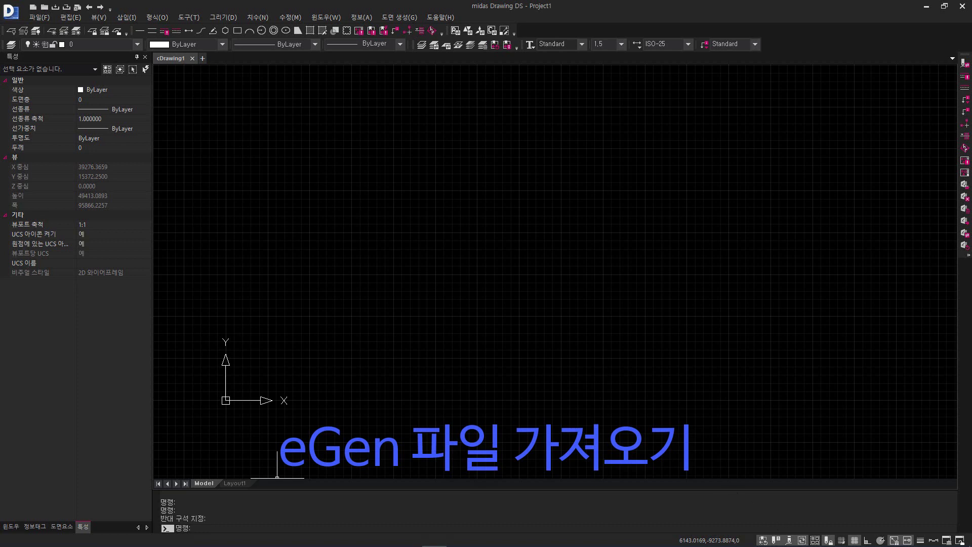
Import the eGen file "midas drawing 따라하기.meb" for drawing generation and acknowledge the completed import
left_click(390, 21)
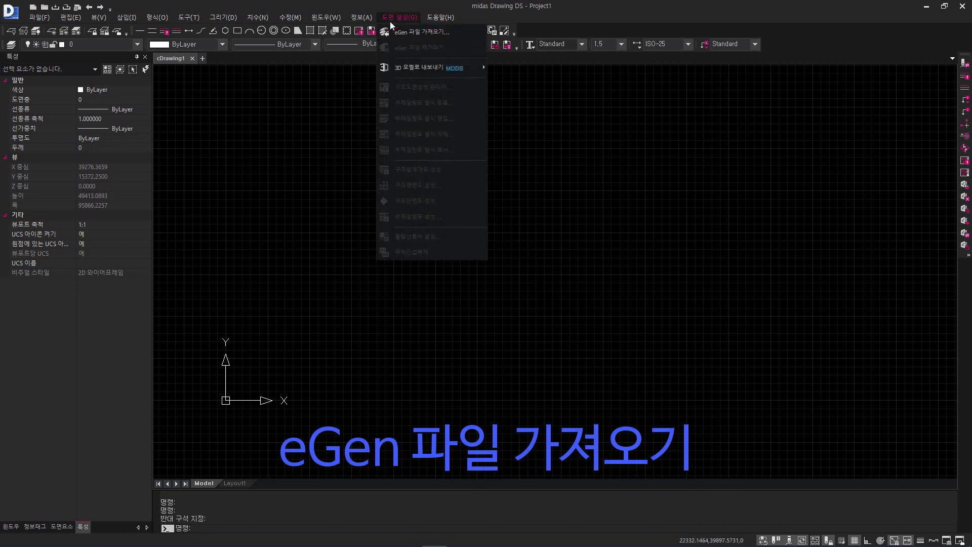
left_click(415, 32)
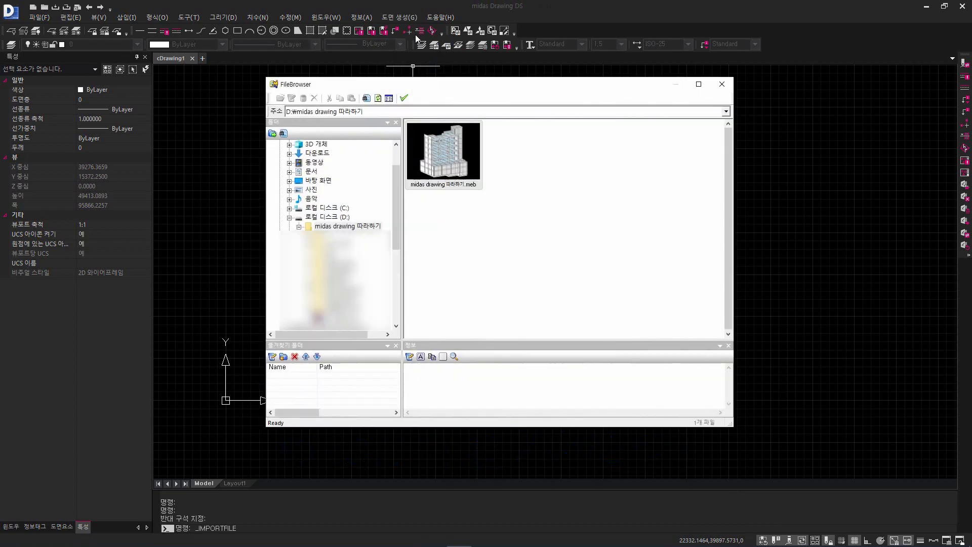
double_click(447, 155)
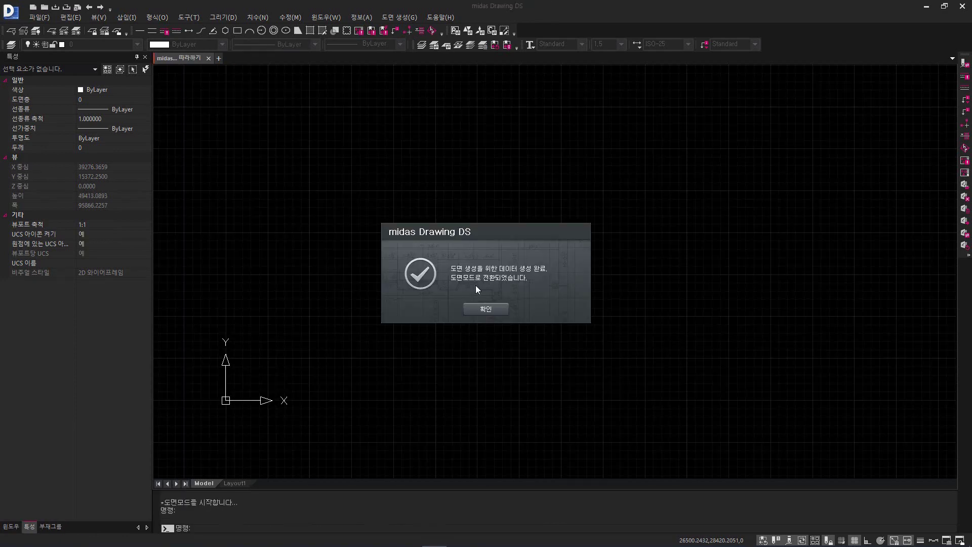
left_click(482, 308)
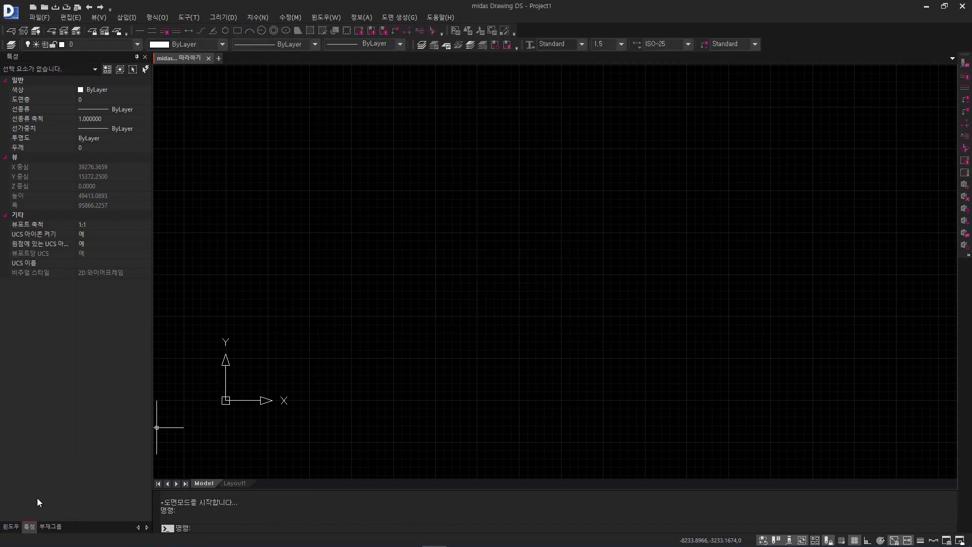
Examine the project's drawing tree, expanding the 템플릿 group and checking the 자동생성도면 and 캐드도면 groups
left_click(12, 527)
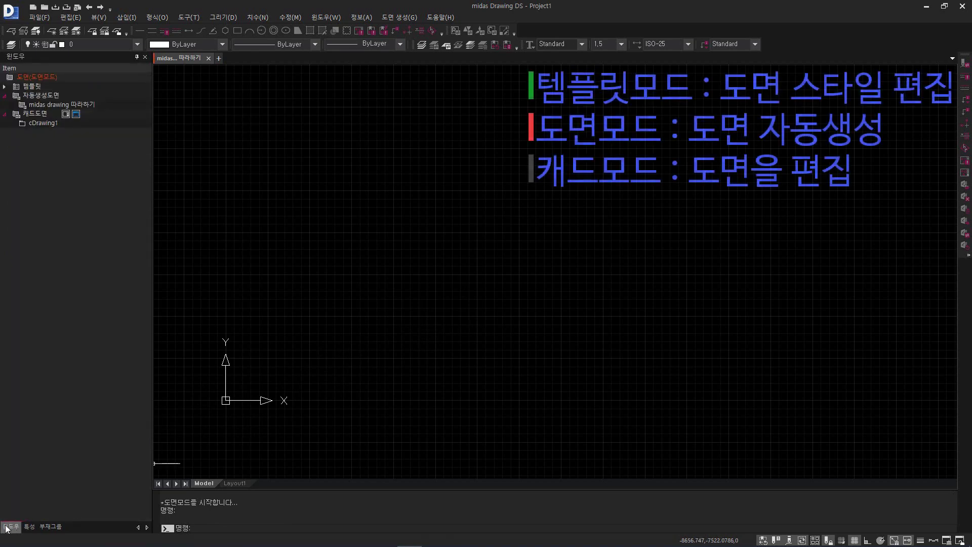
left_click(5, 87)
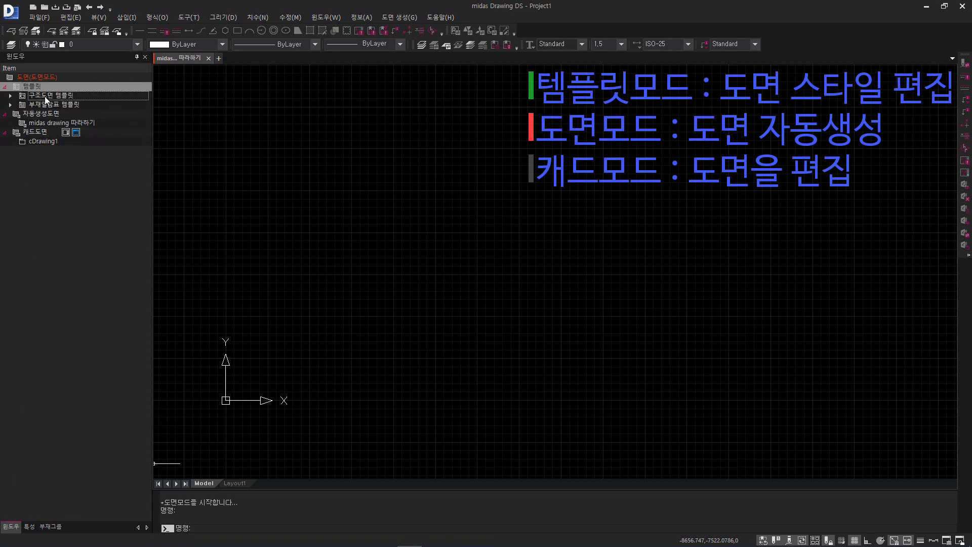
left_click(45, 113)
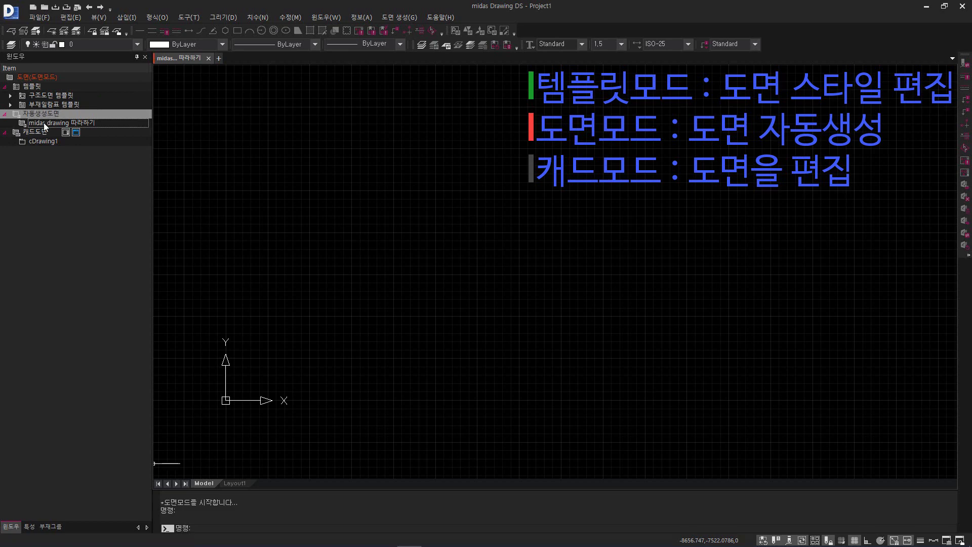
left_click(43, 131)
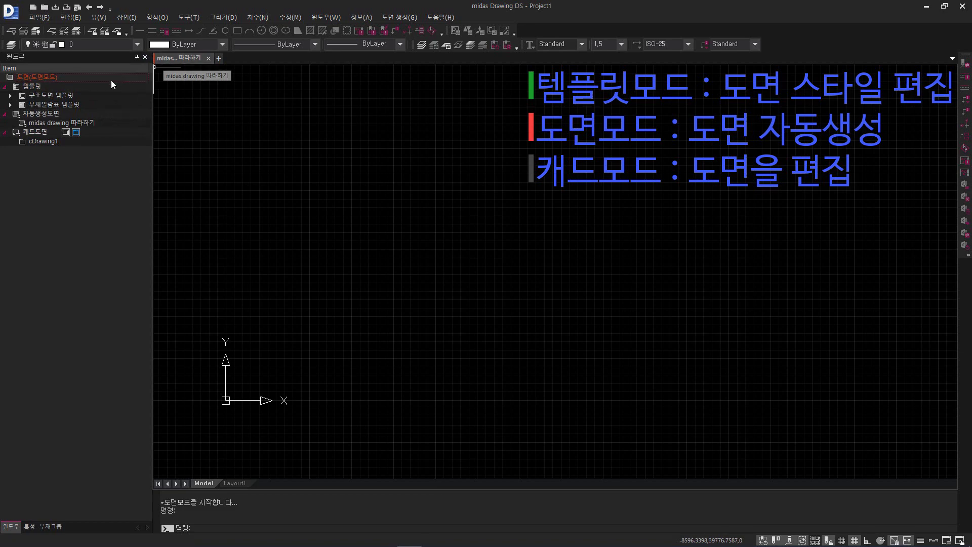
Switch to template mode through 구조도면 템플릿, collapse that group, and switch to CAD mode through cDrawing1
double_click(63, 95)
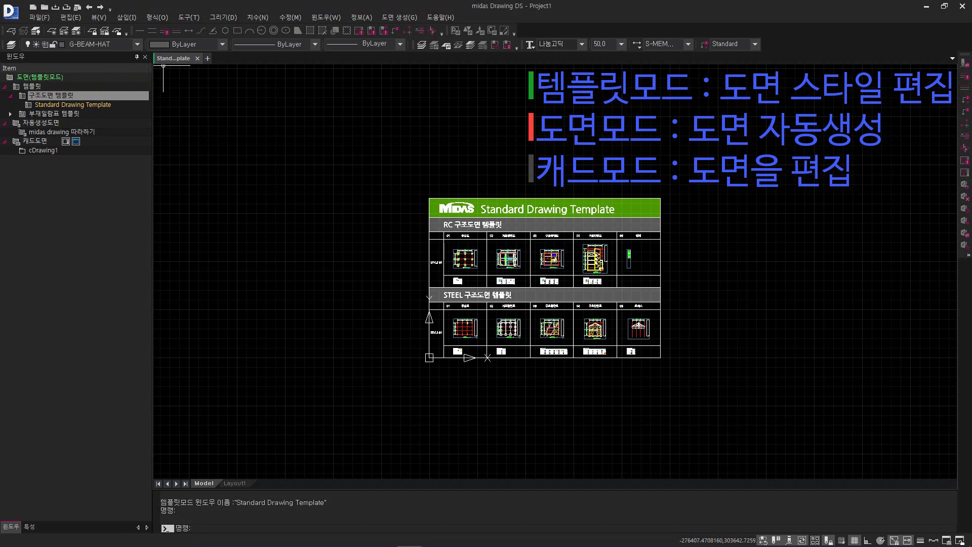
left_click(11, 95)
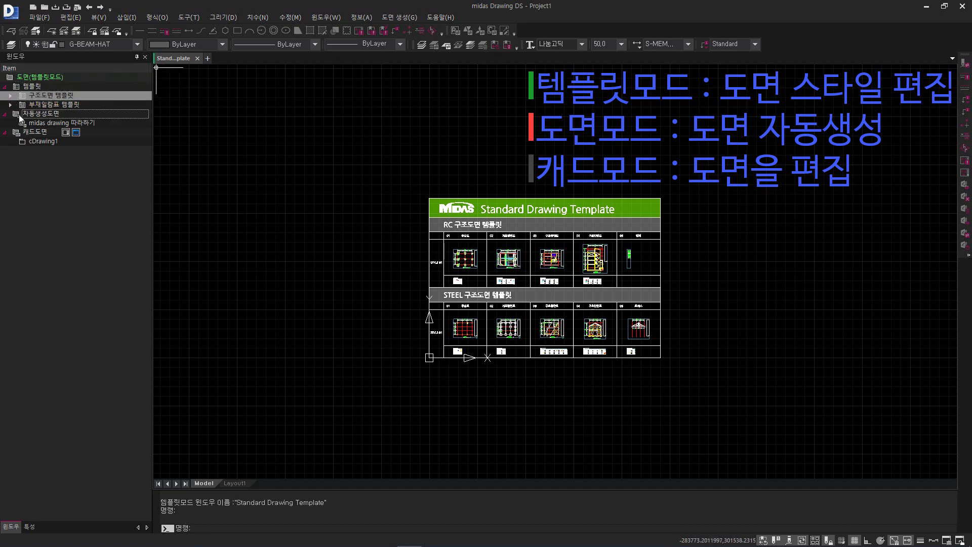
double_click(31, 141)
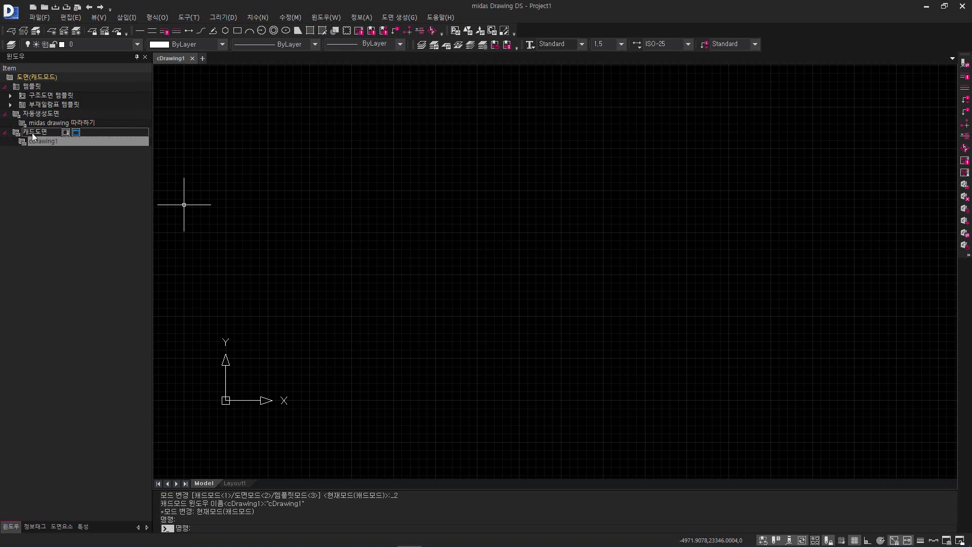
Switch the project to drawing mode (도면모드) from the 자동생성도면 group
left_click(47, 113)
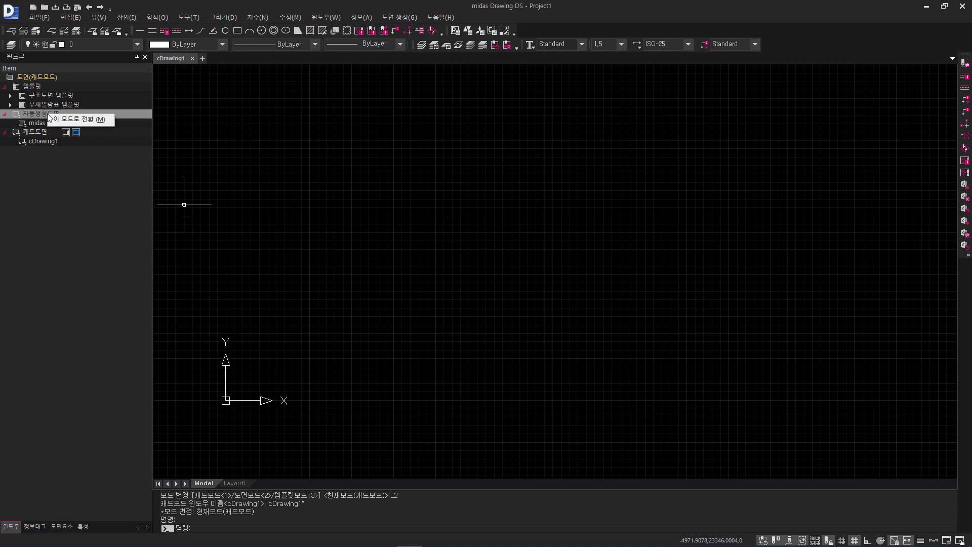
left_click(73, 117)
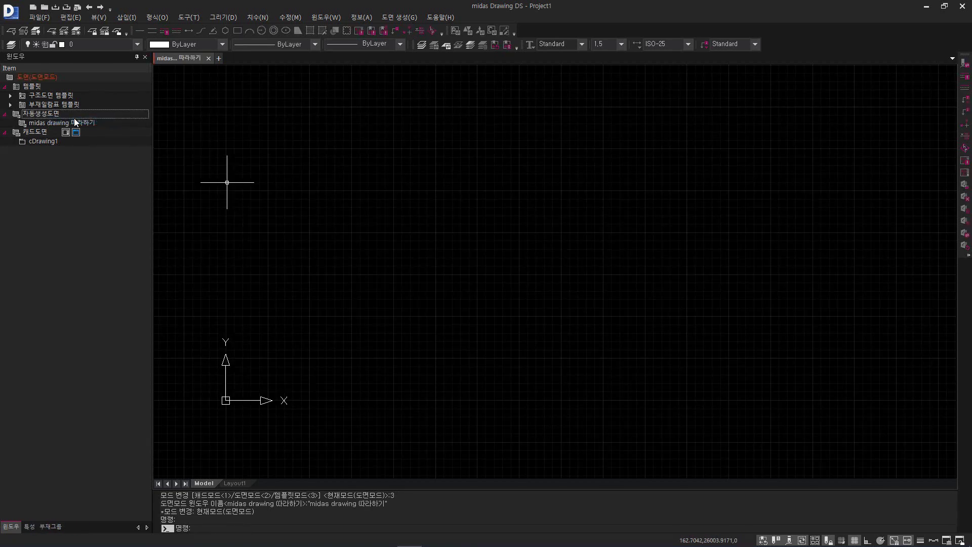
left_click(242, 526)
type("cha")
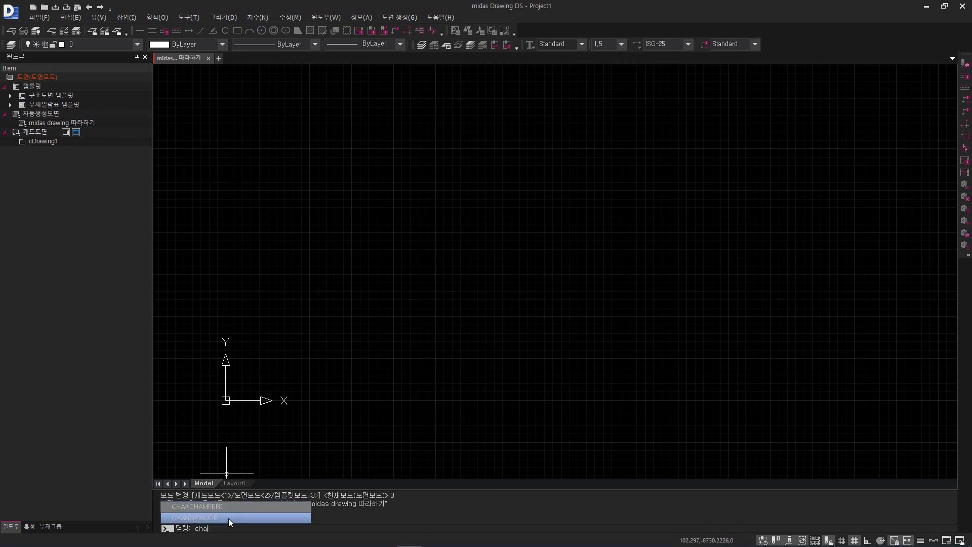
left_click(214, 516)
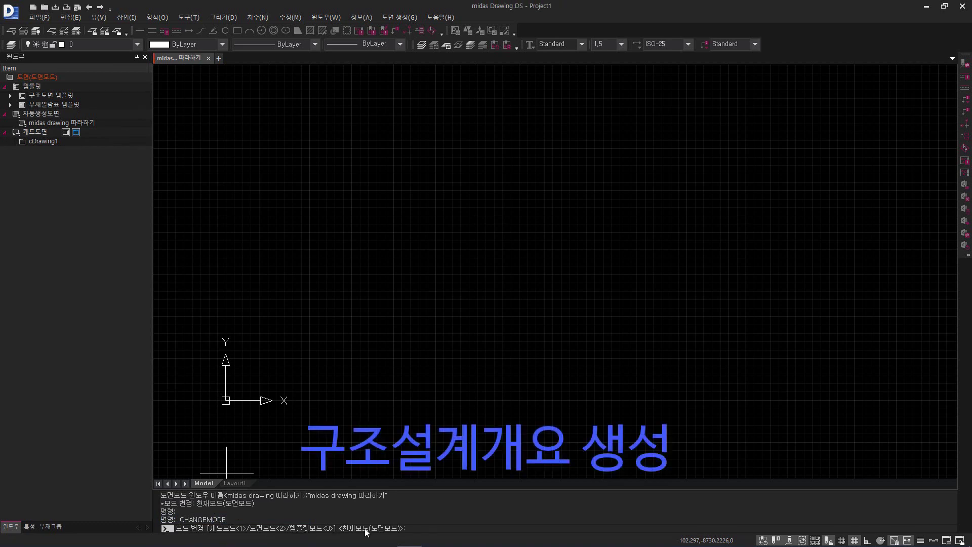
key("Escape")
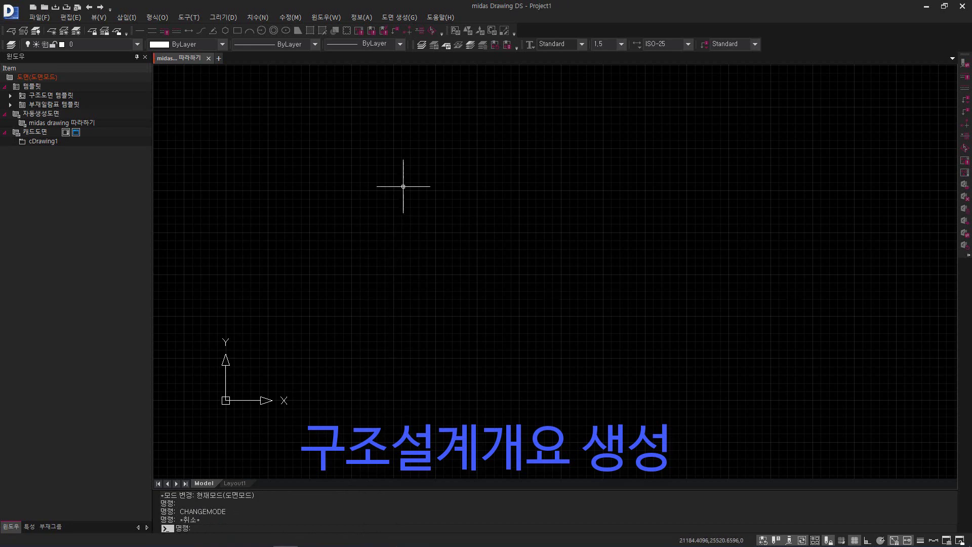
Generate the 구조설계개요 table at insertion point 1000,1000 and inspect its contents
left_click(397, 18)
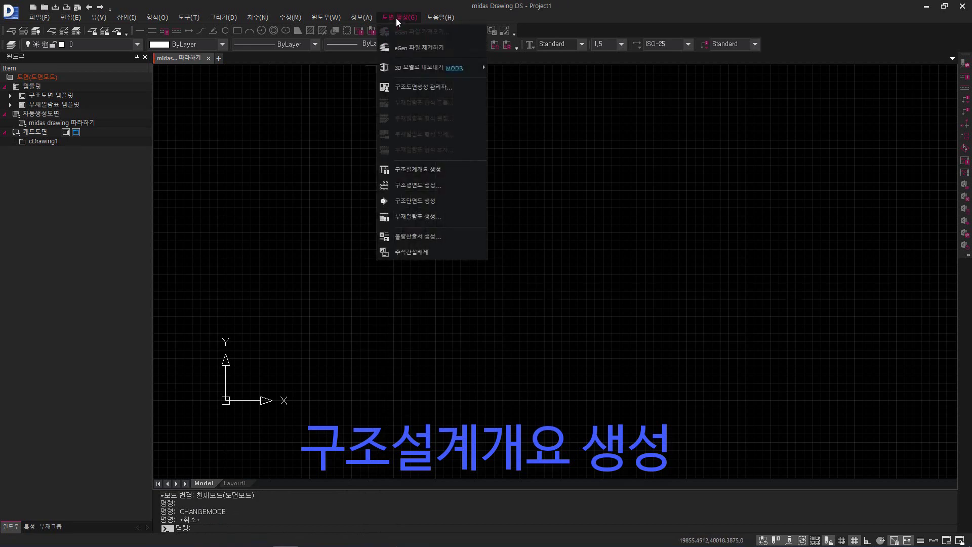
left_click(405, 169)
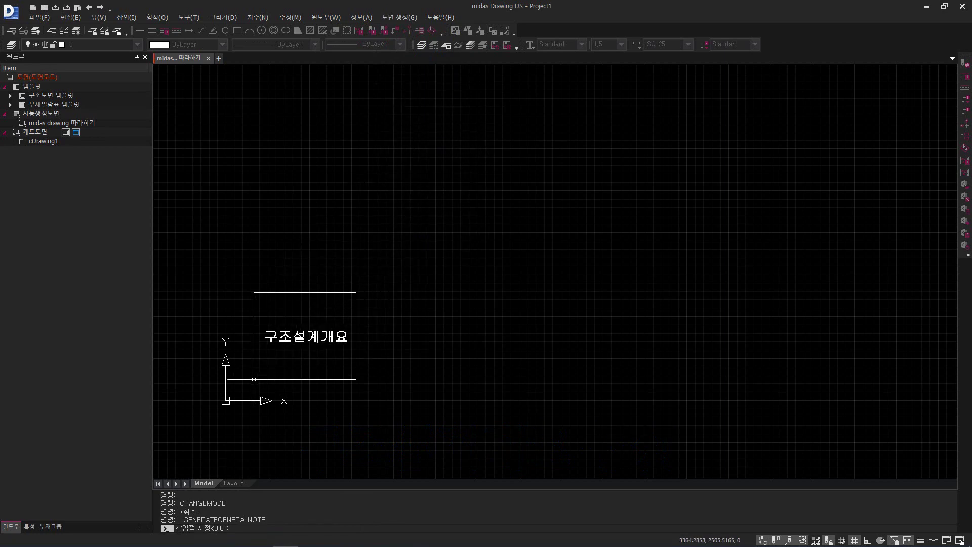
type("1000,1000")
key("Return")
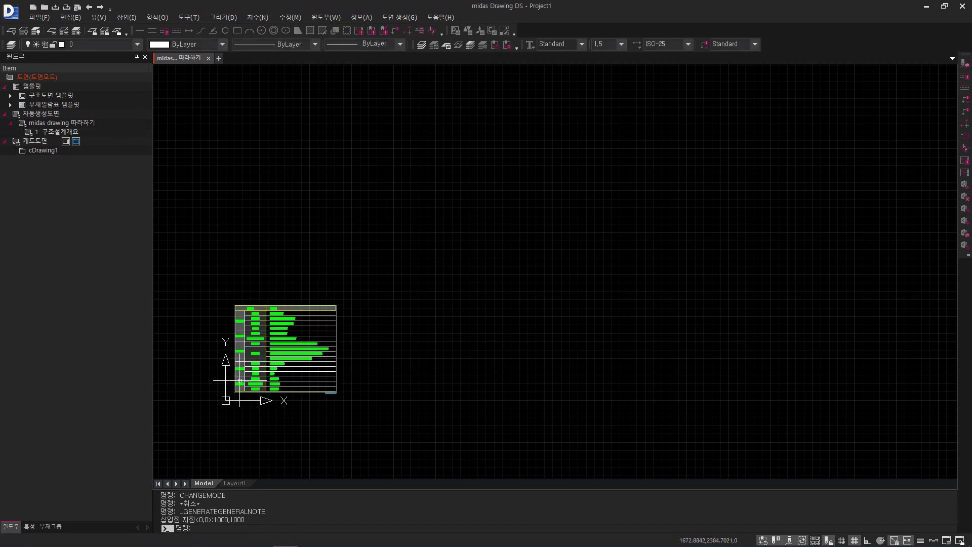
scroll(239, 379, "up", 6)
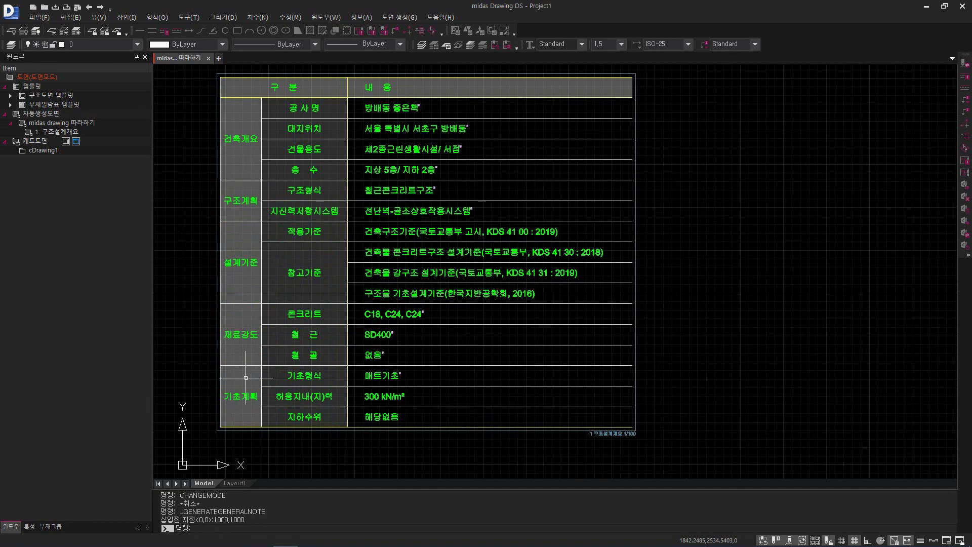
scroll(246, 378, "down", 6)
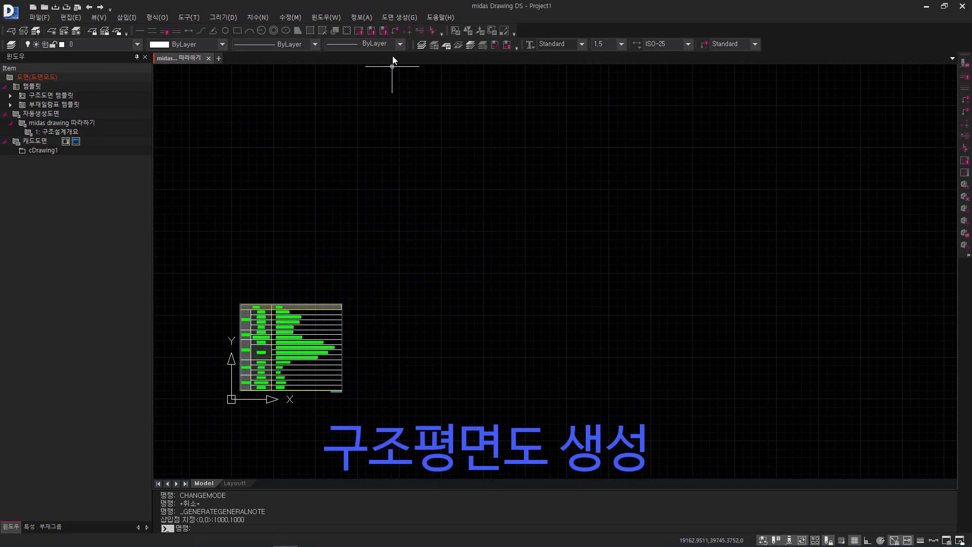
Run 구조평면도 생성 for all floors with only 주심도 중심선 enabled, excluding 기초평면도 and 구조평면도
left_click(397, 18)
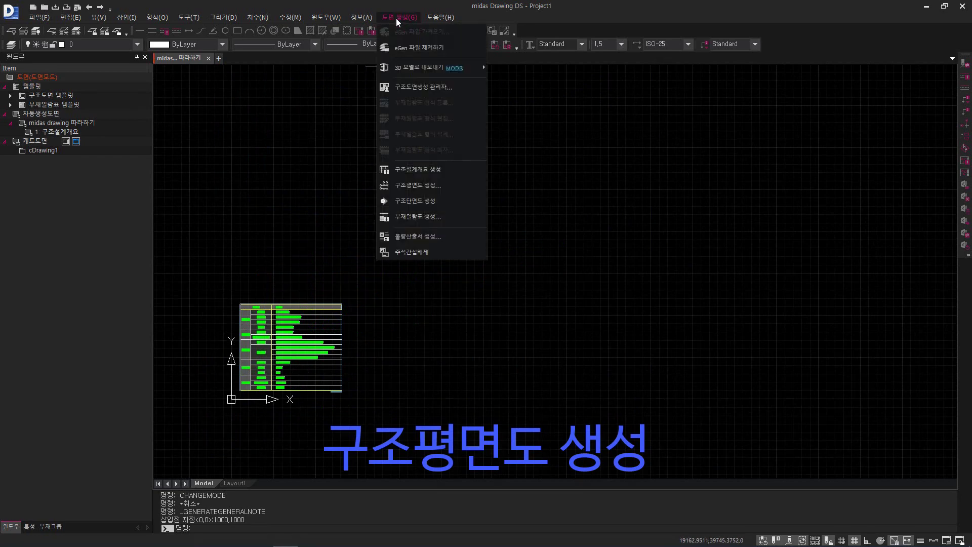
left_click(406, 184)
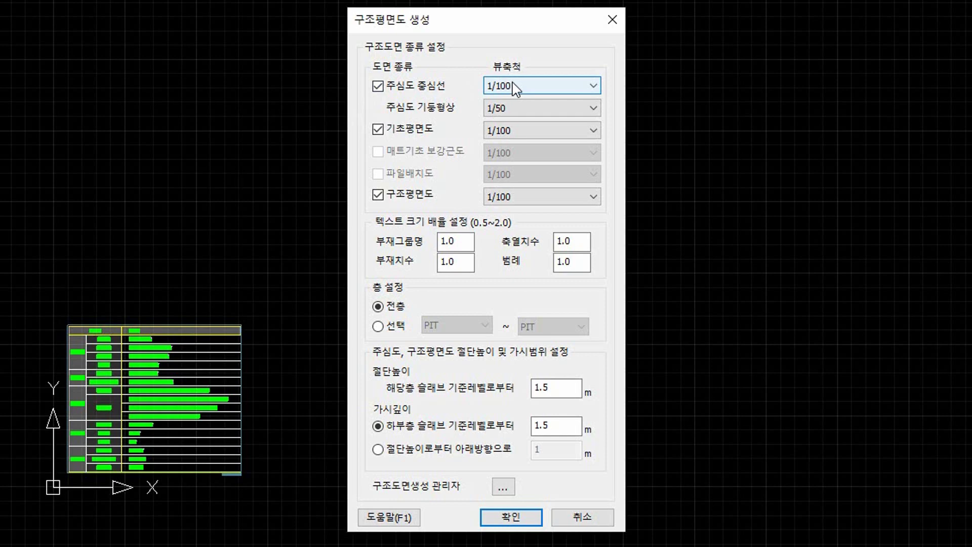
left_click(377, 131)
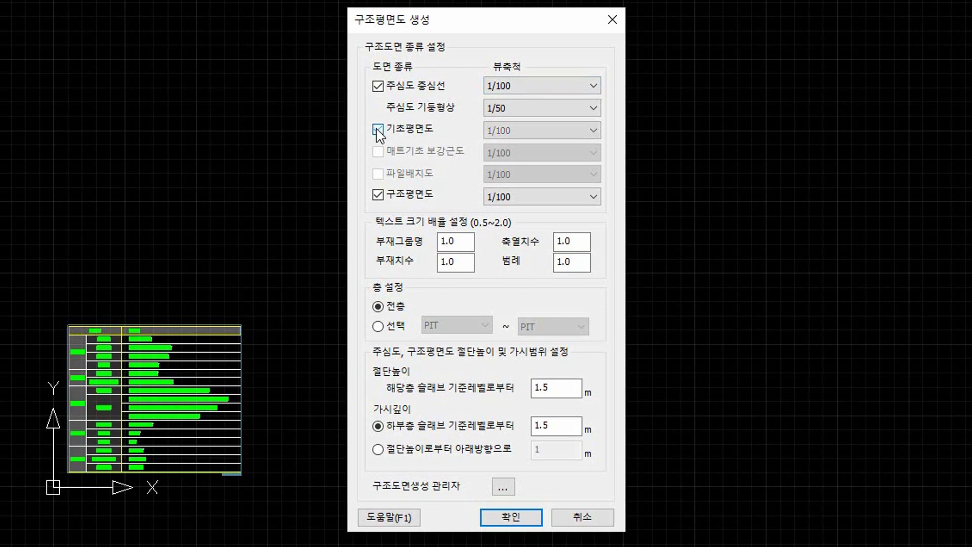
left_click(378, 195)
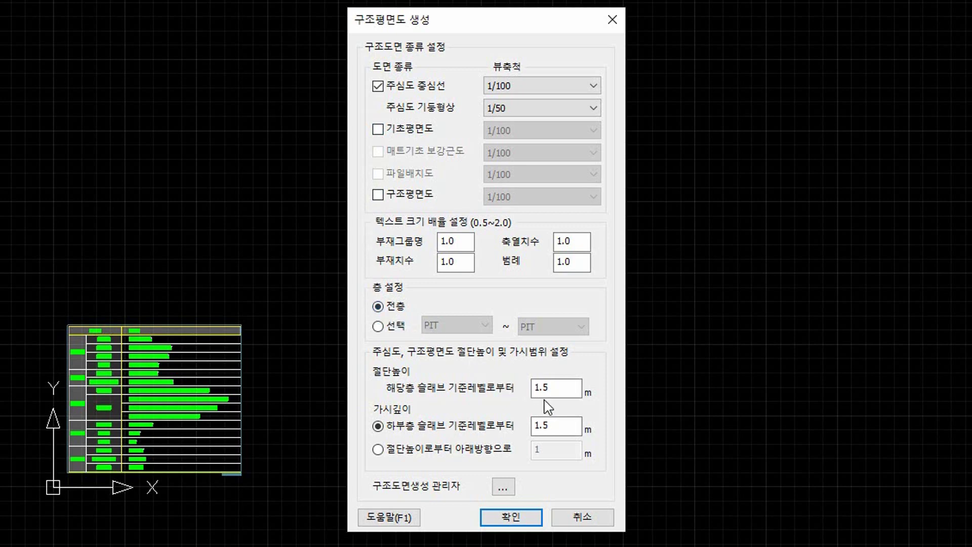
left_click(550, 425)
left_click(514, 516)
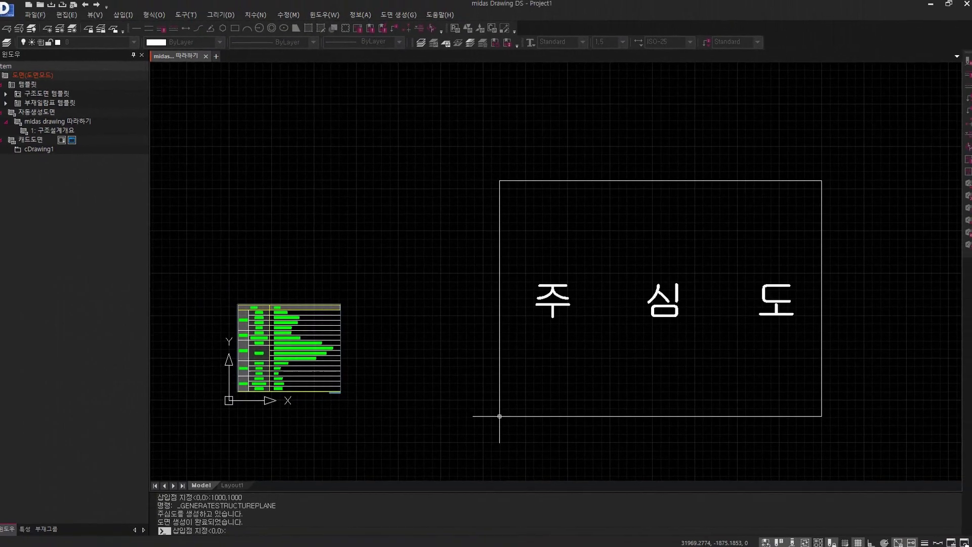
Place the 주심도 drawing beside the 구조설계개요 table with its lower edges aligned, and inspect its column details
scroll(347, 394, "up", 5)
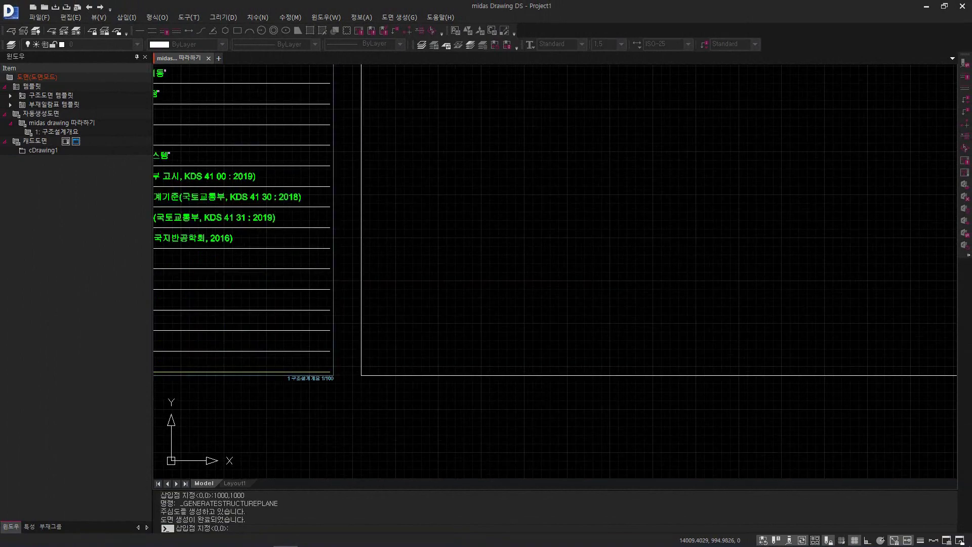
left_click(361, 375)
scroll(361, 376, "down", 5)
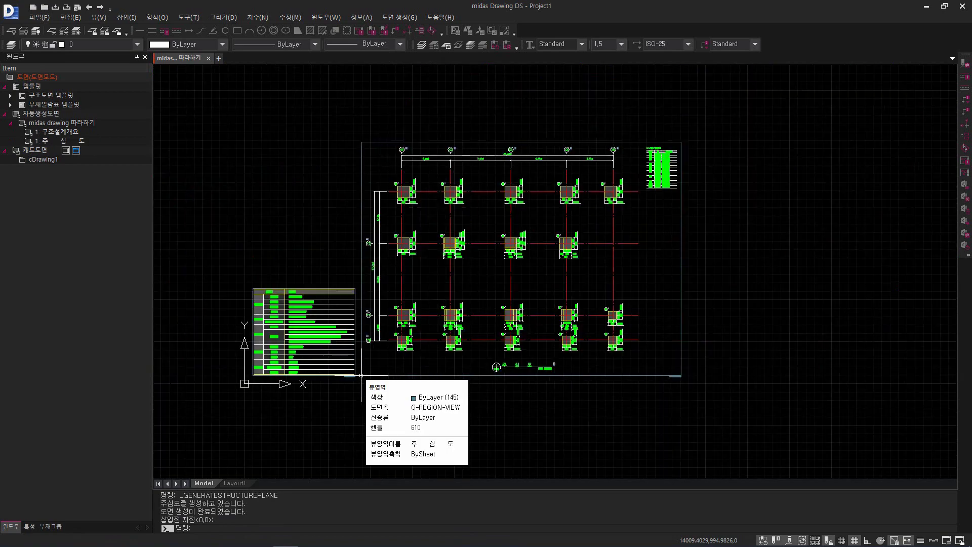
scroll(514, 201, "up", 6)
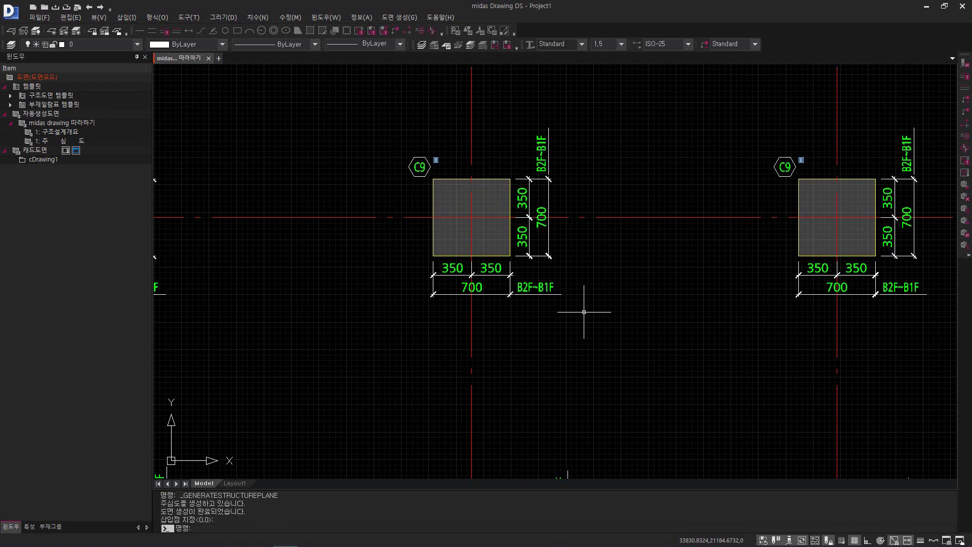
Generate 기초평면도 and 매트기초 보강근도 at 1/100 with 구조평면도 생성, excluding 주심도 중심선
left_click(399, 15)
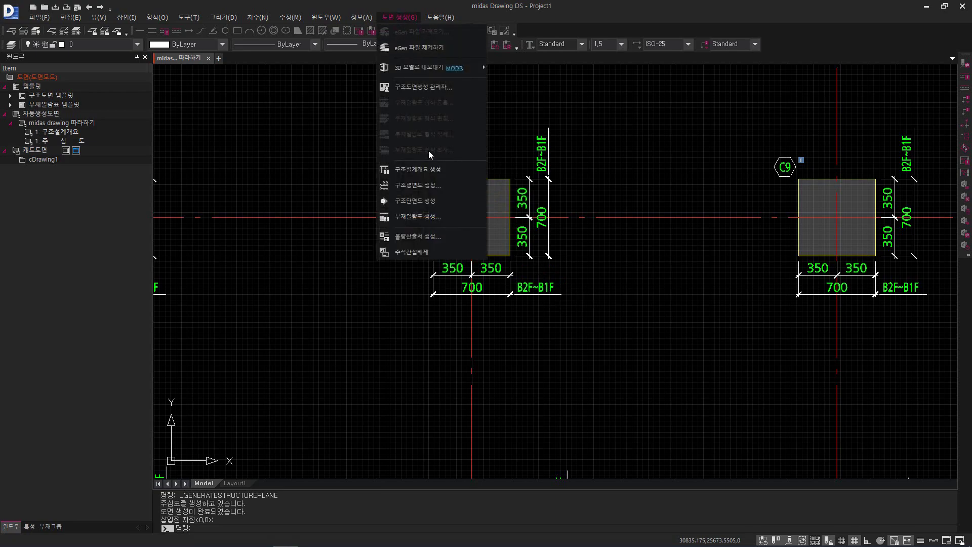
left_click(418, 185)
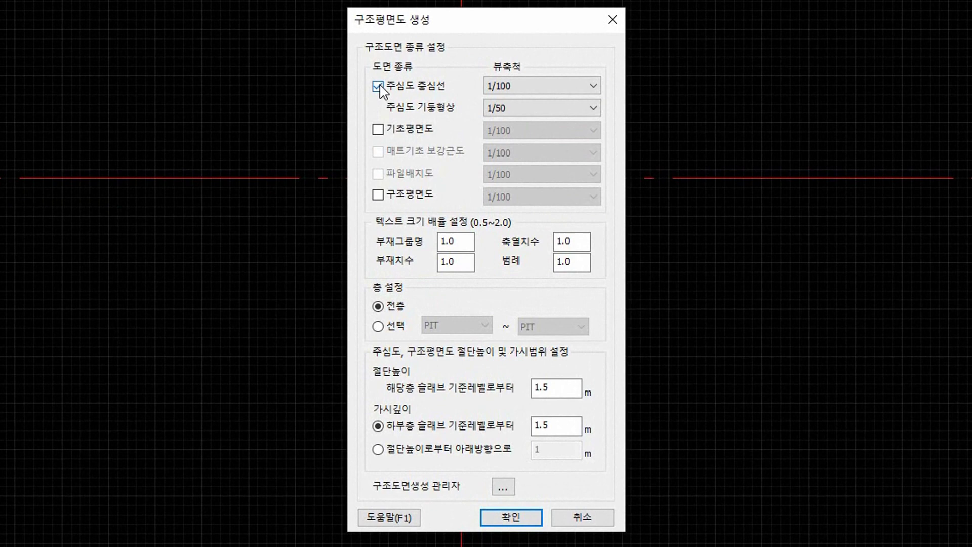
left_click(378, 87)
left_click(377, 129)
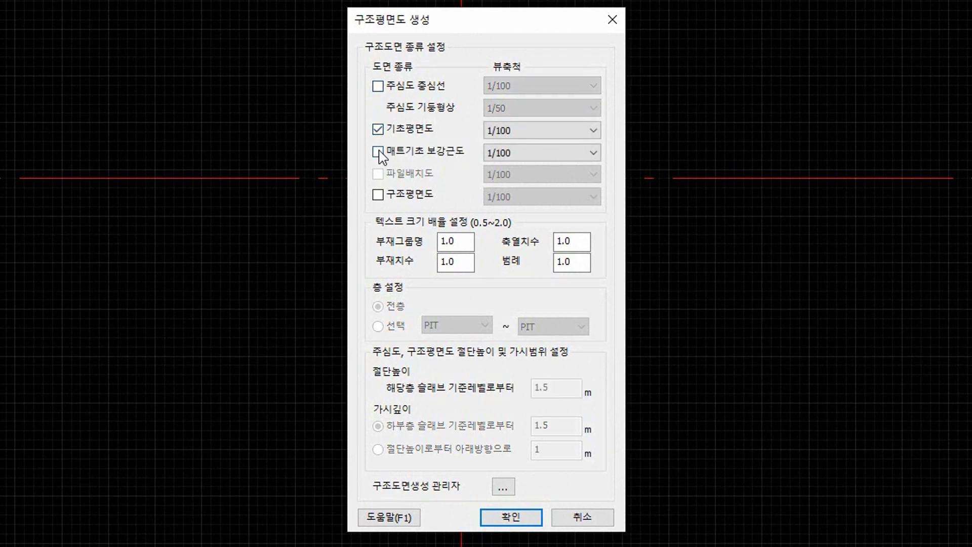
left_click(377, 152)
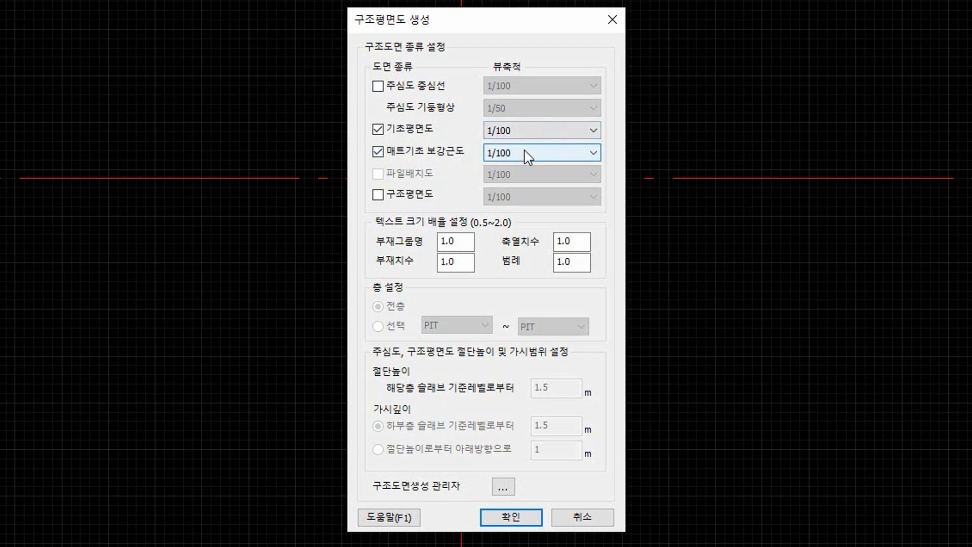
left_click(510, 517)
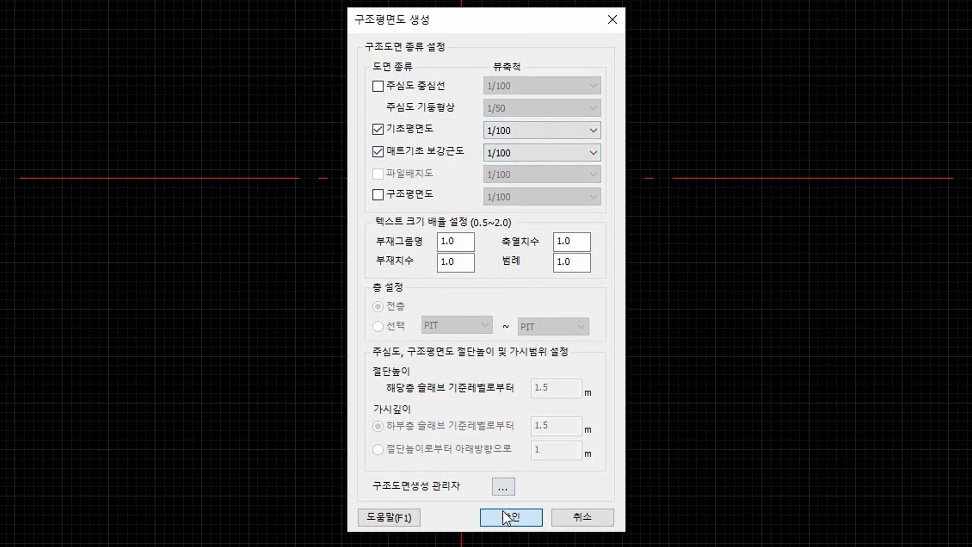
Place the foundation drawings to the right of the 주심도, arranged at A3 spacing
scroll(480, 430, "down", 10)
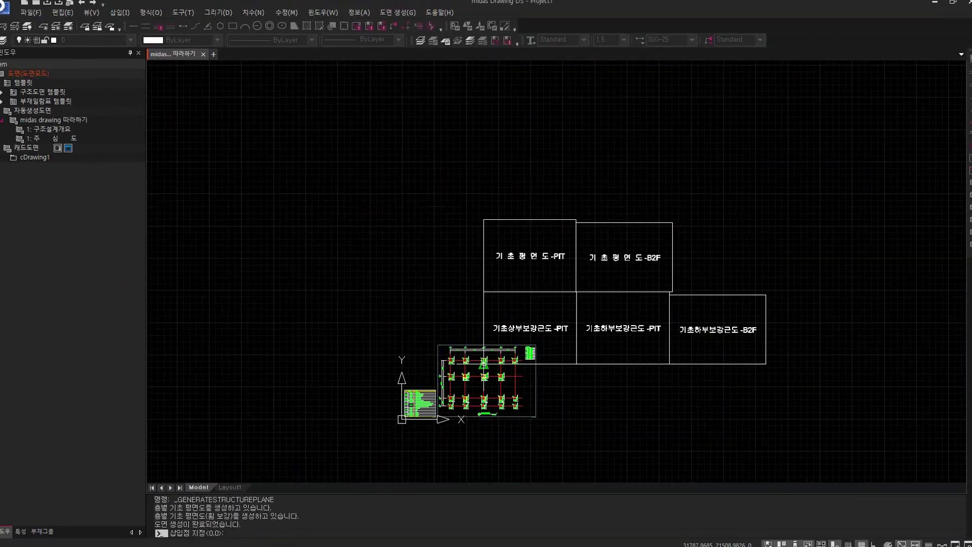
scroll(531, 393, "up", 5)
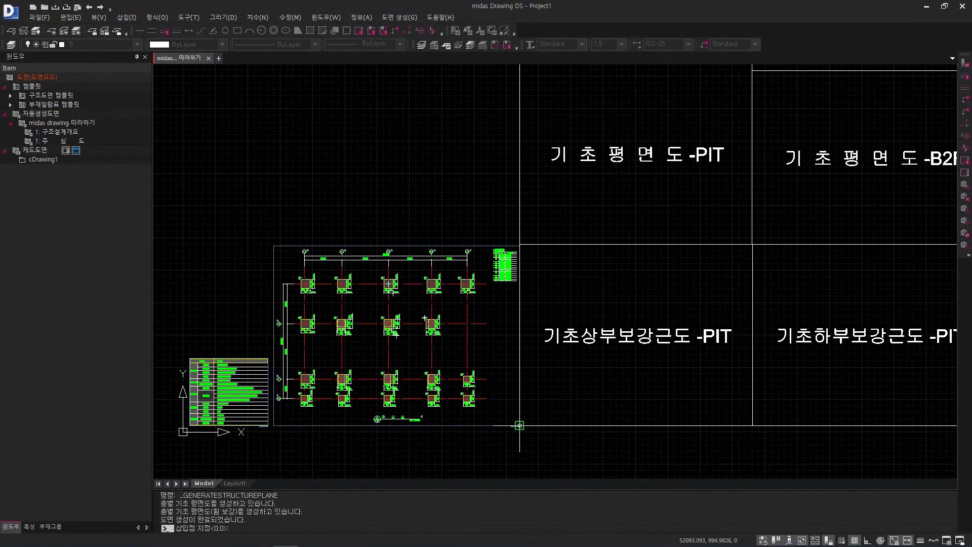
left_click(531, 425)
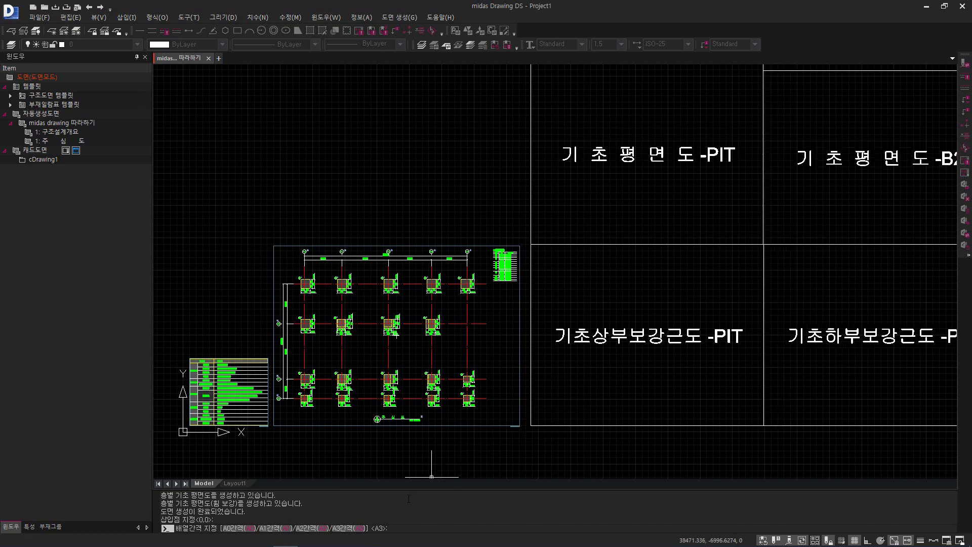
left_click(346, 529)
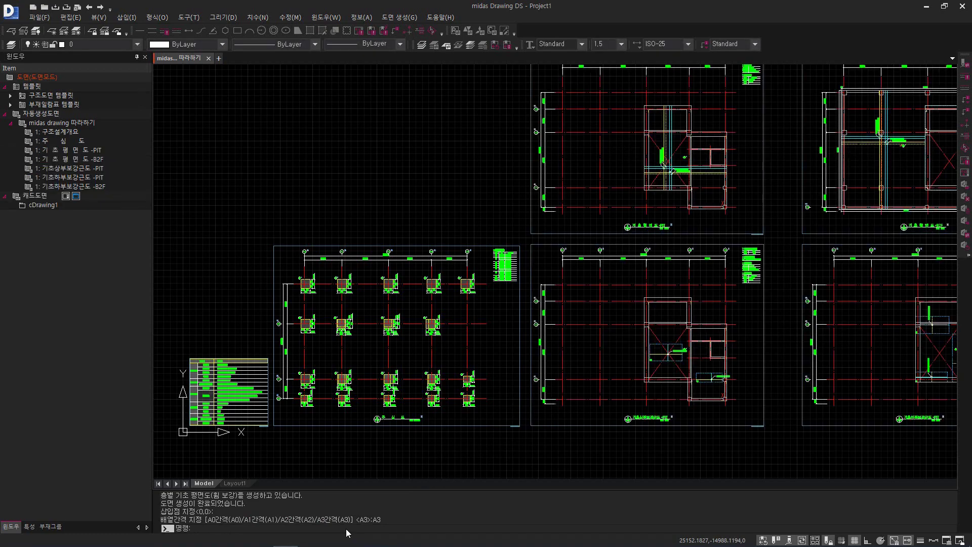
scroll(507, 432, "down", 5)
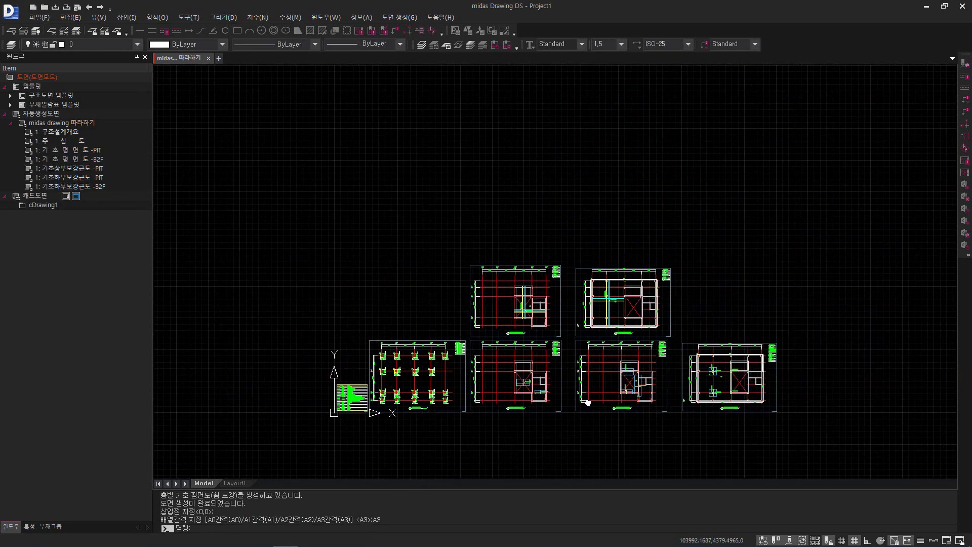
middle_click_drag(587, 403, 520, 388)
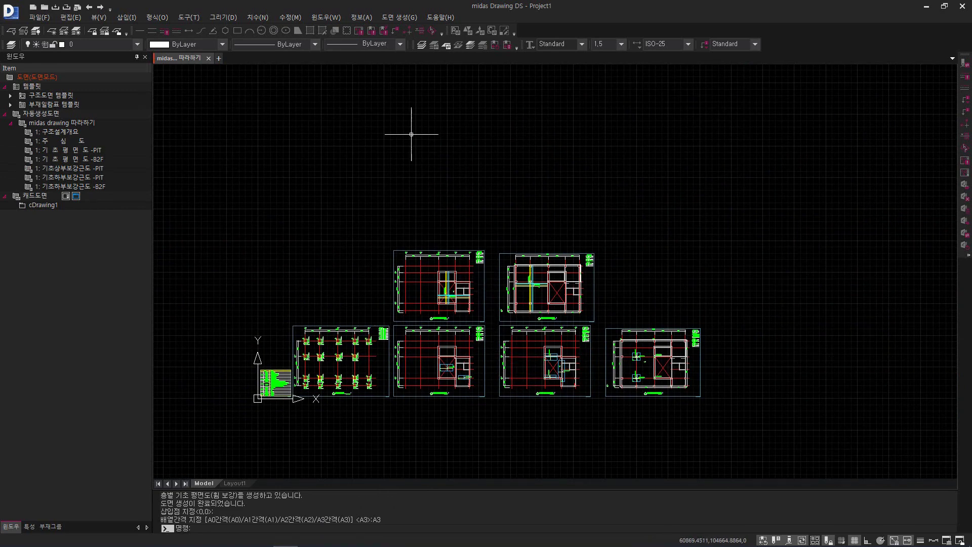
Generate only the 구조평면도 at 1/100 for all floors with 구조평면도 생성, excluding 기초평면도
left_click(397, 17)
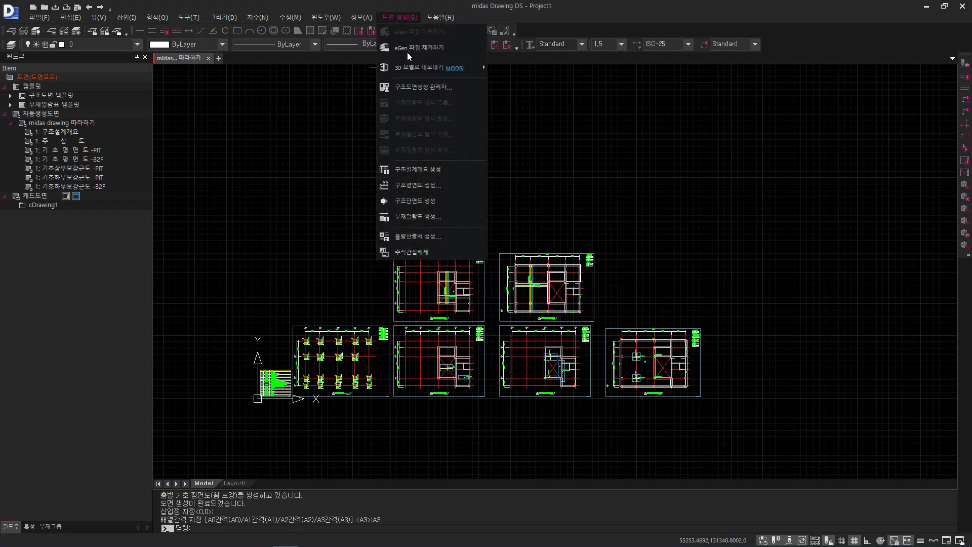
left_click(420, 184)
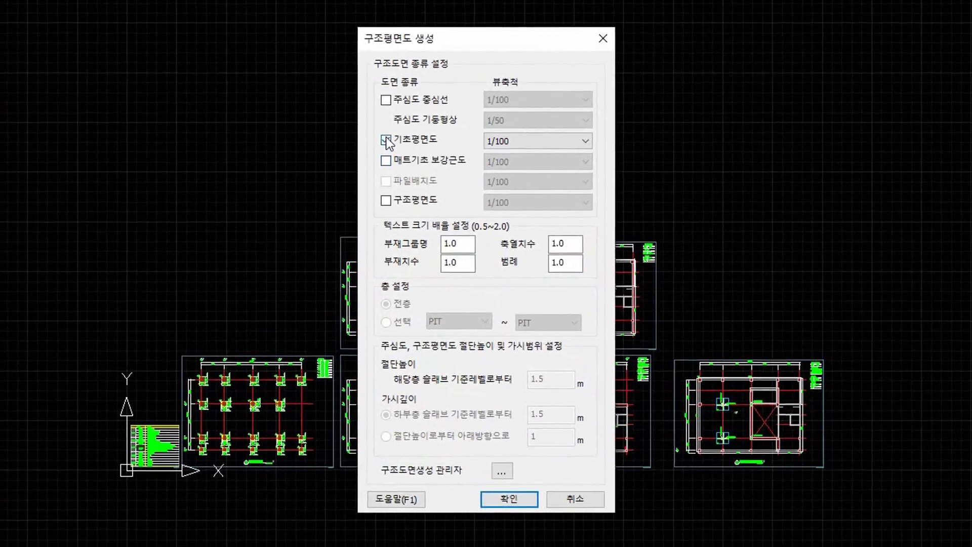
left_click(385, 141)
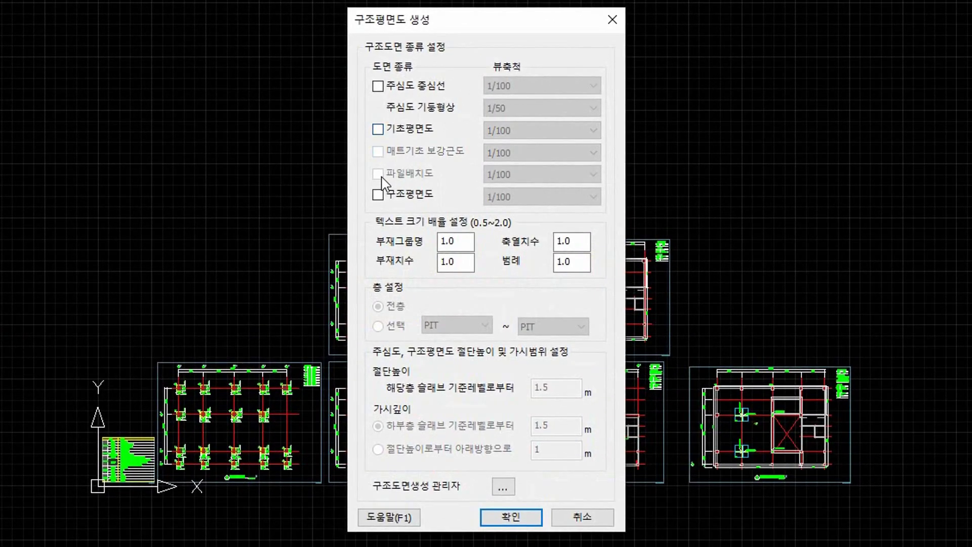
left_click(378, 195)
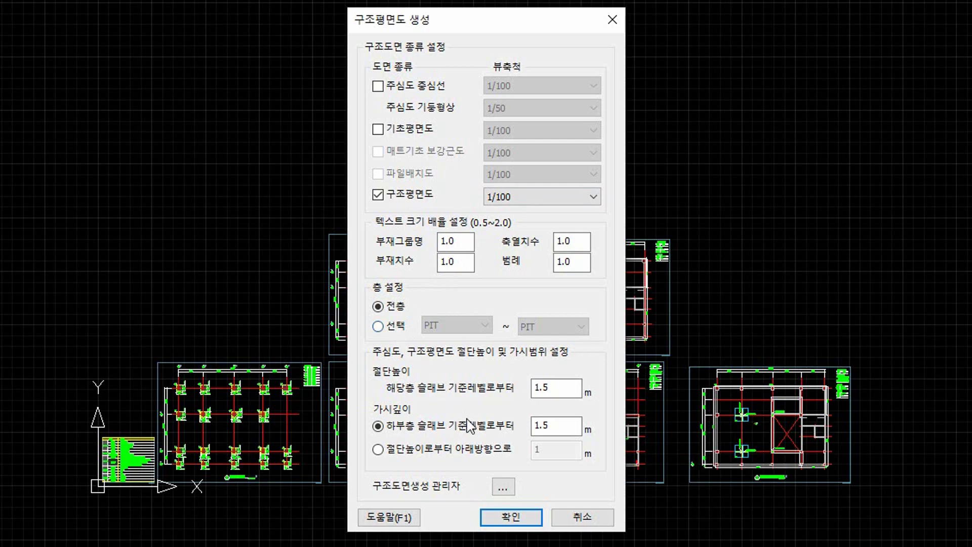
left_click(511, 517)
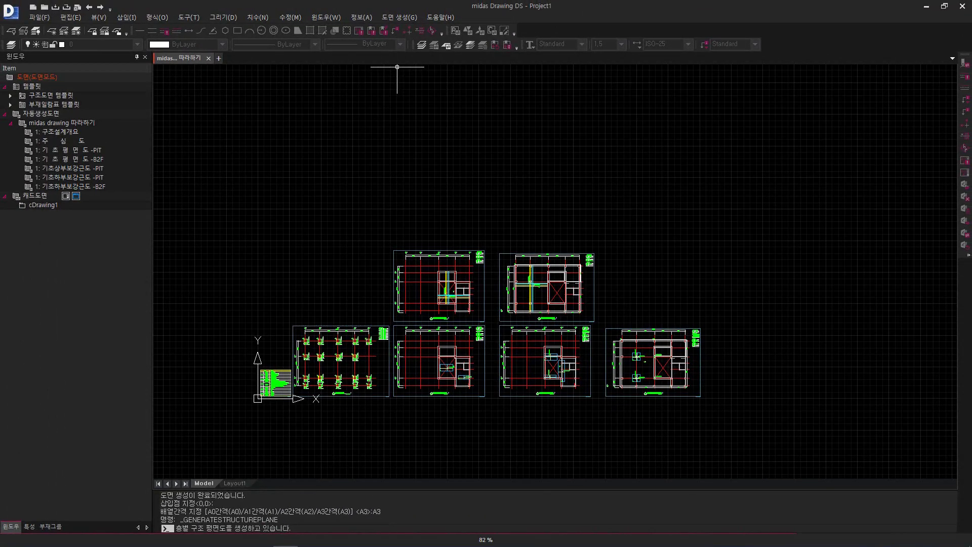
Arrange the floor 구조평면도 drawings to the right of the foundation drawings at A3 spacing and inspect the 지하 1층 구조평면도
scroll(715, 392, "up", 2)
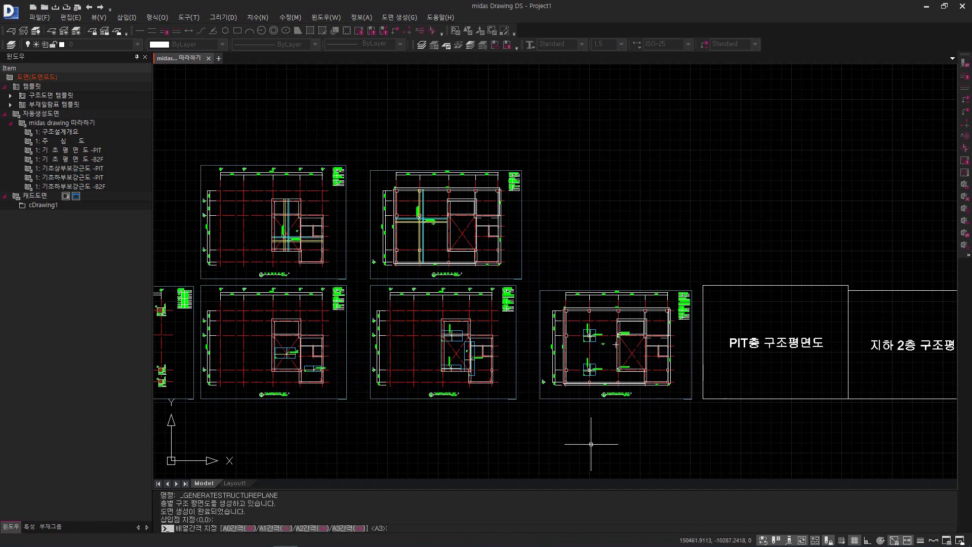
left_click(358, 527)
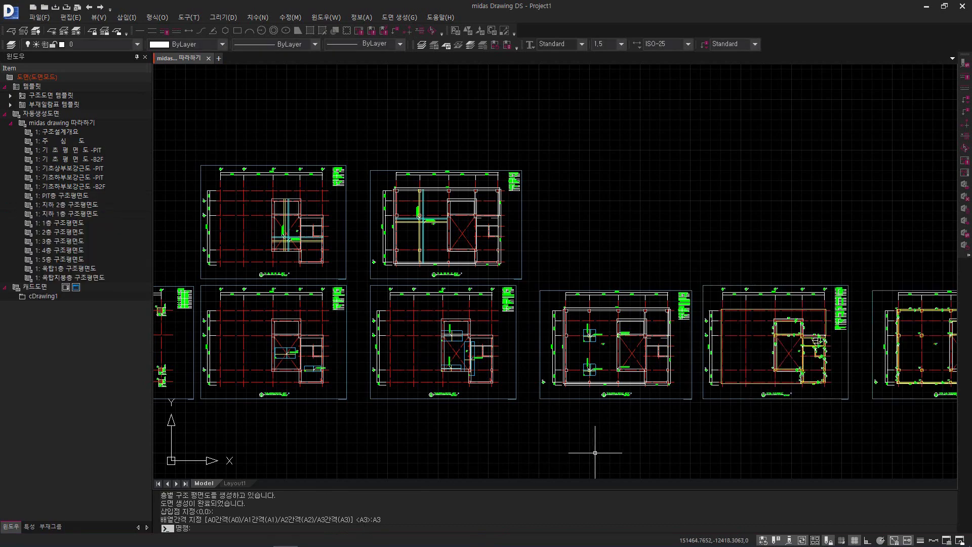
middle_click_drag(794, 423, 310, 421)
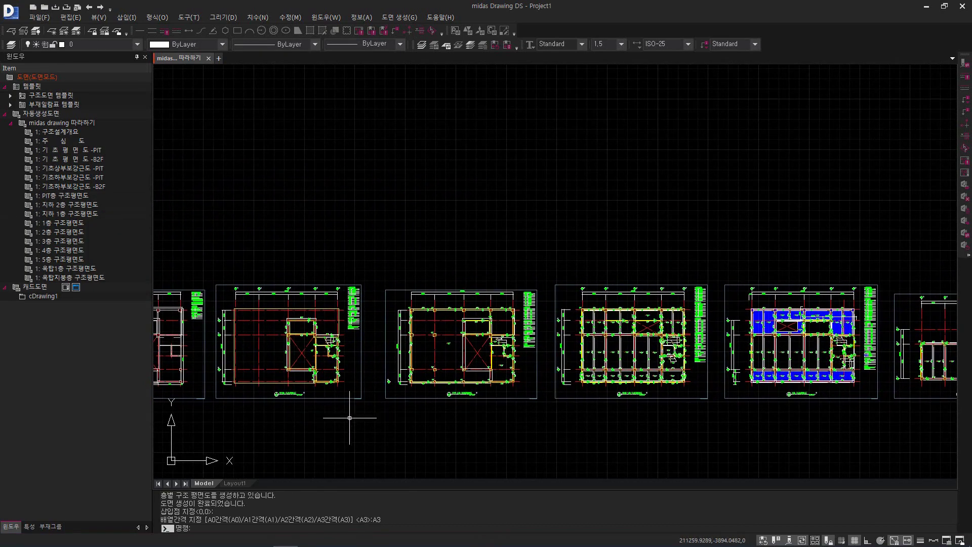
scroll(455, 377, "up", 5)
middle_click_drag(676, 377, 269, 382)
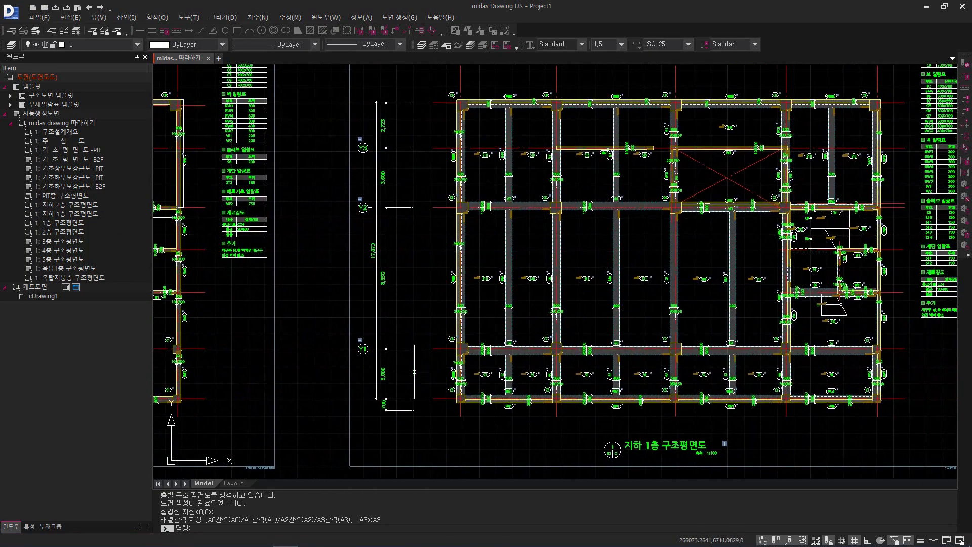
middle_click_drag(703, 358, 546, 377)
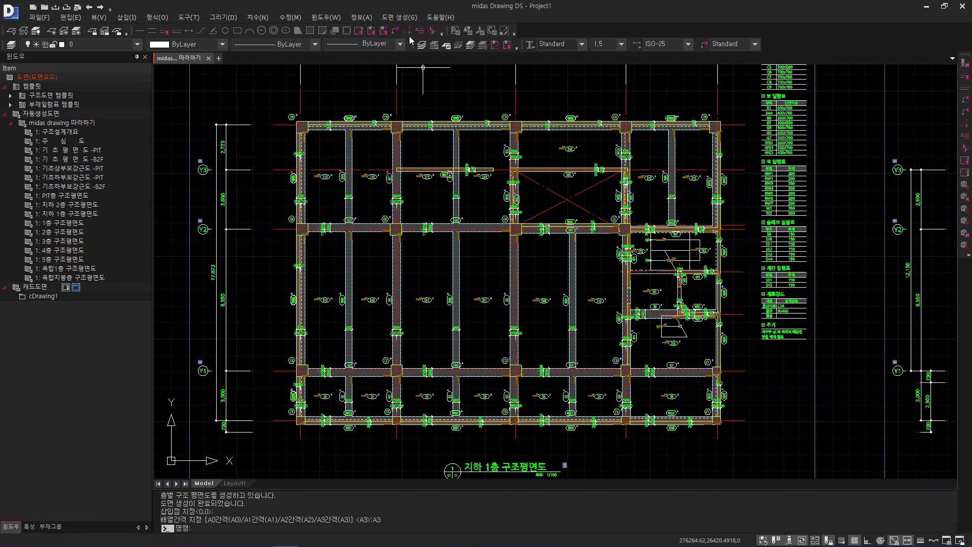
Review the member shape and labelling options for 구조도면 in 구조도면생성 관리자, and close it without saving
left_click(405, 19)
left_click(419, 88)
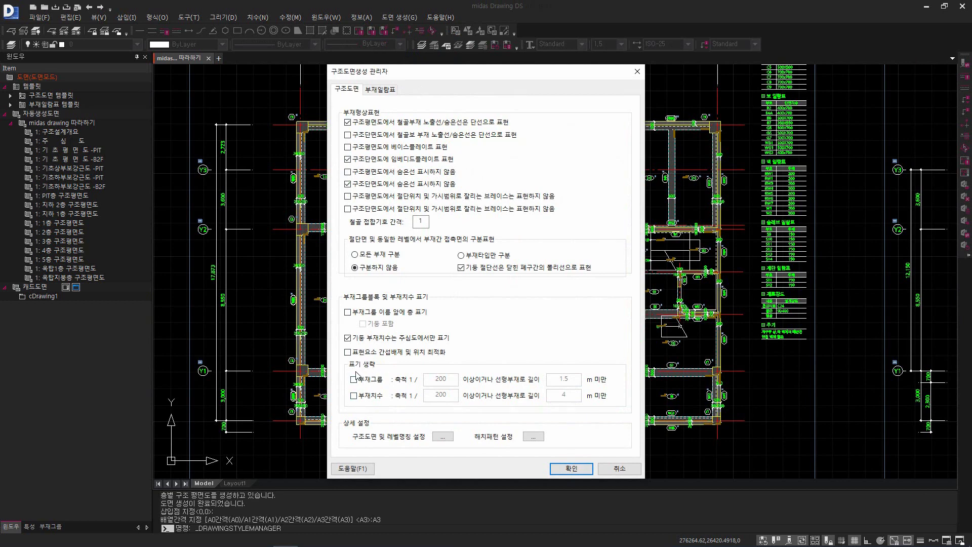
left_click(619, 468)
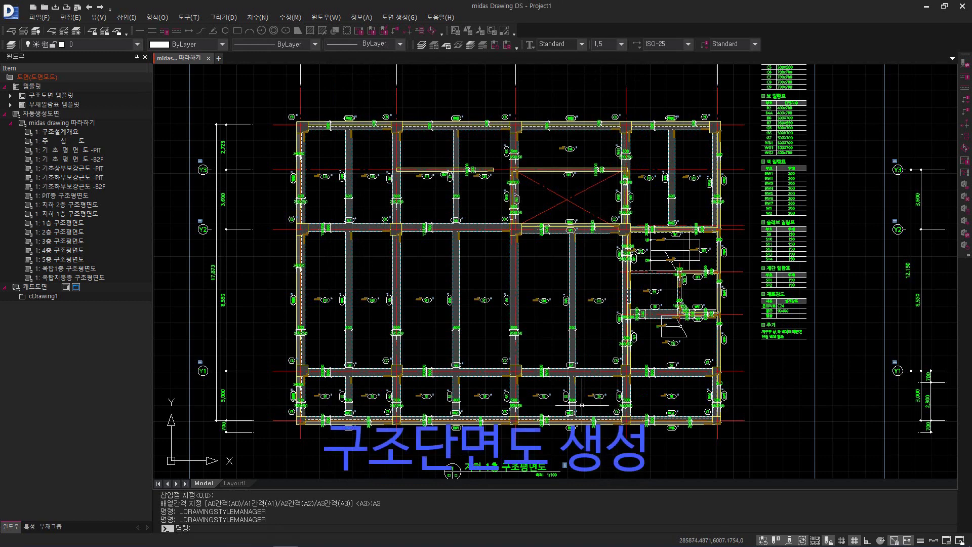
Start 구조단면도 생성 and name the section 횡단면도
left_click(397, 19)
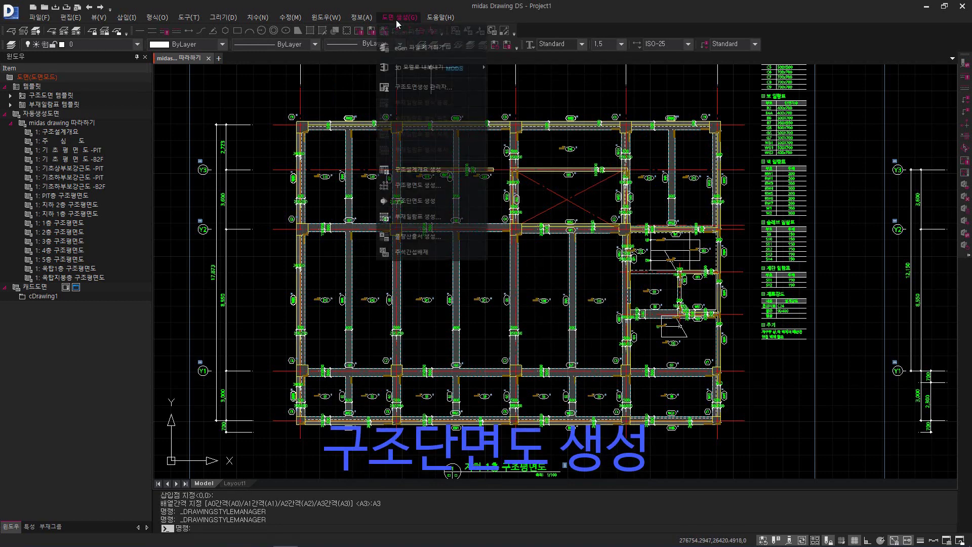
left_click(426, 200)
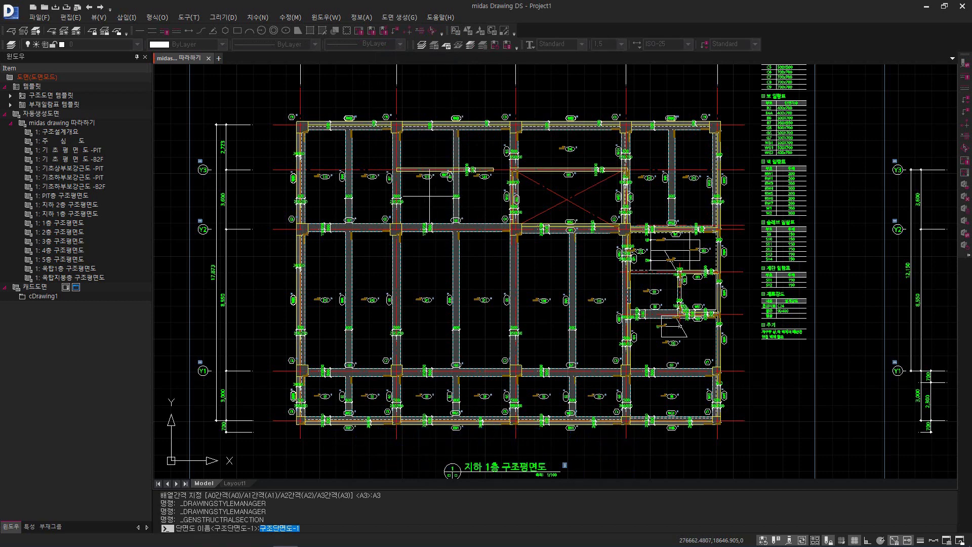
type("ㅎ")
type("단면도")
key("Return")
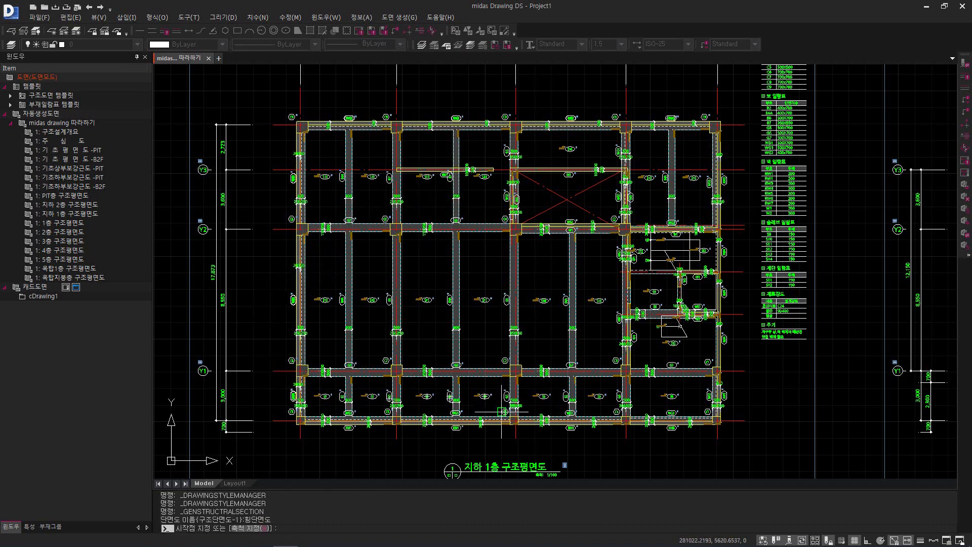
Draw a vertical section line about 21,500 long through the 지하 1층 plan in ortho mode and extend its view range rightward over the stair core
left_click(594, 447)
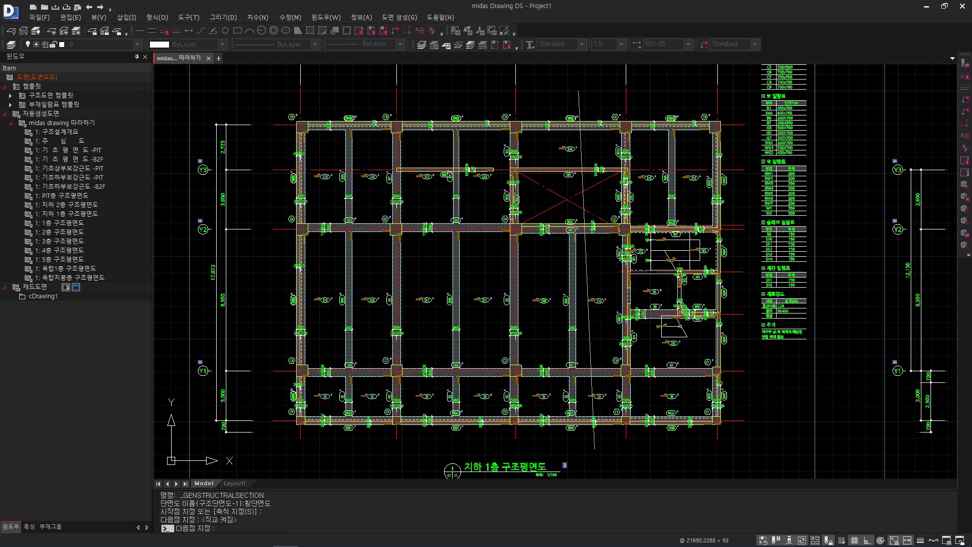
key("F8")
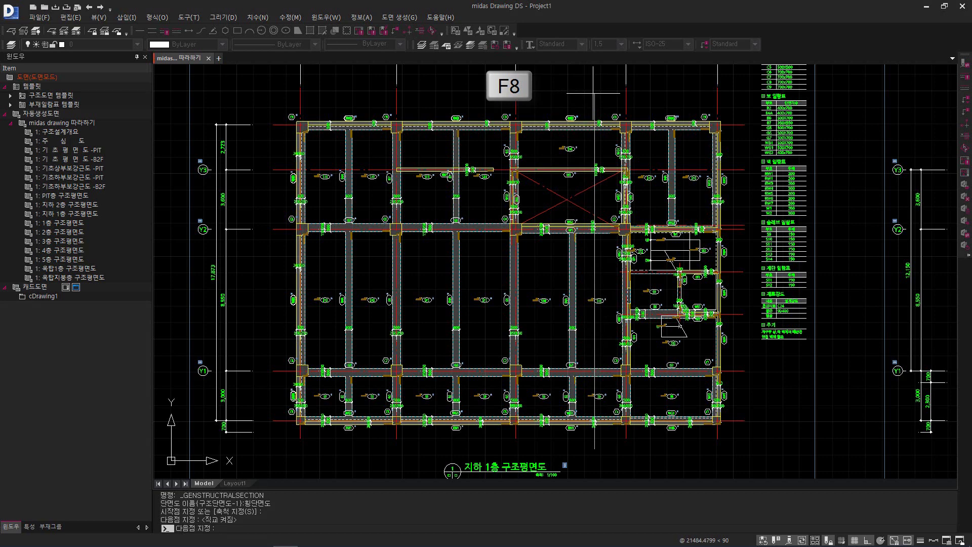
left_click(593, 94)
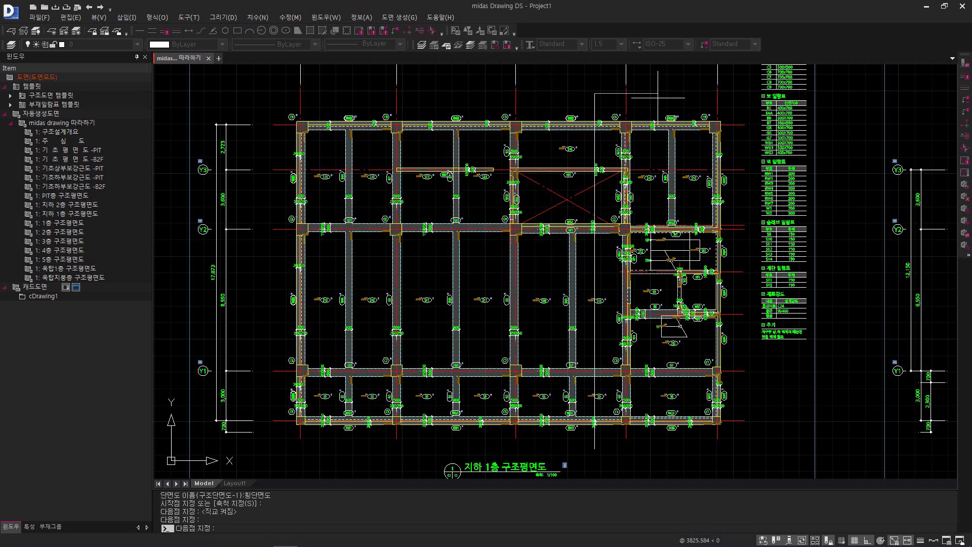
key("Return")
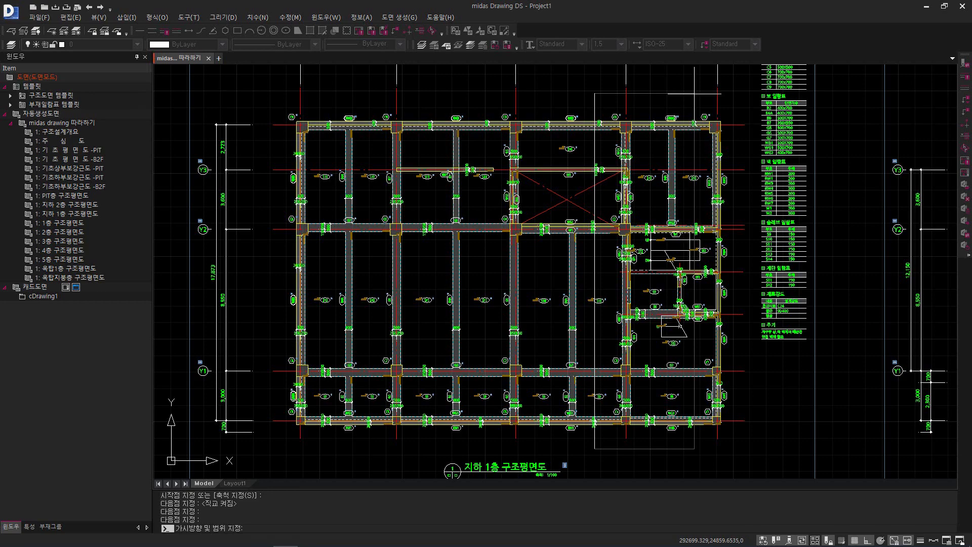
left_click(694, 94)
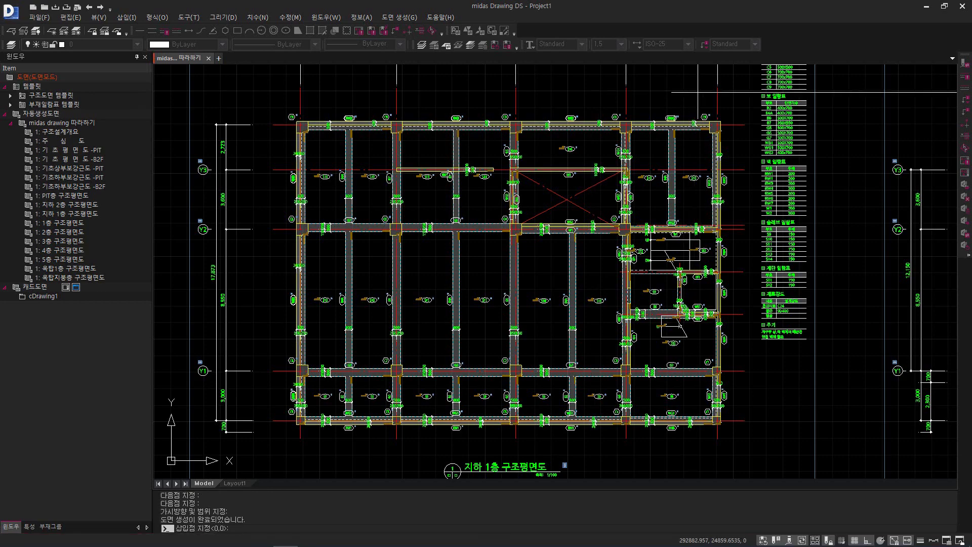
Place the 횡단면도 section drawing to the right of the last floor plan, 옥탑지붕층 구조평면도, aligned with its lower edge
scroll(684, 105, "down", 6)
middle_click_drag(835, 207, 371, 246)
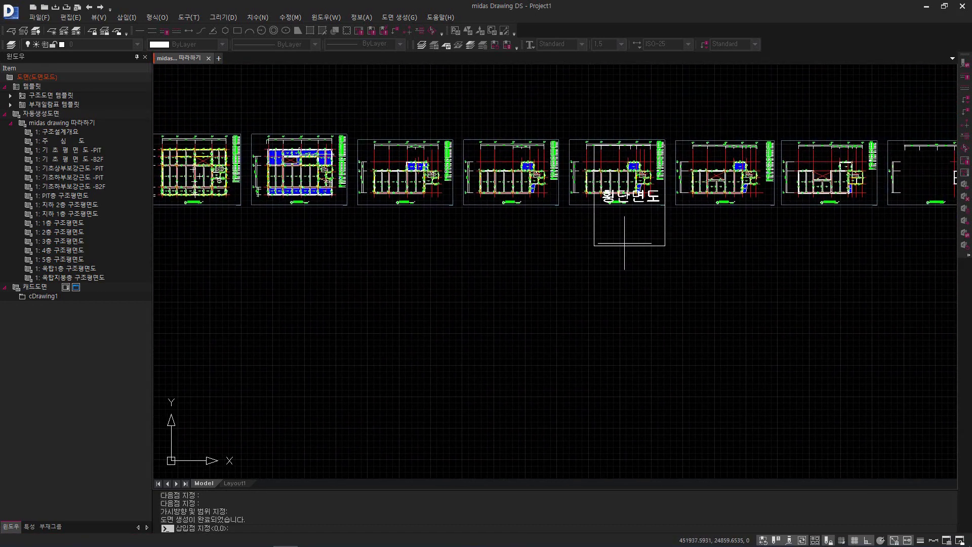
middle_click_drag(856, 245, 500, 251)
scroll(632, 210, "up", 2)
middle_click_drag(632, 210, 570, 279)
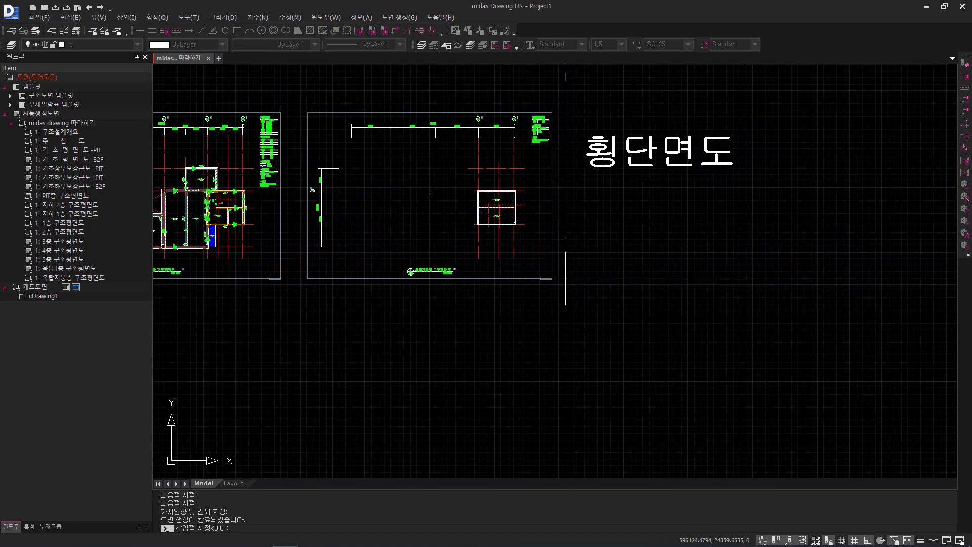
left_click(570, 278)
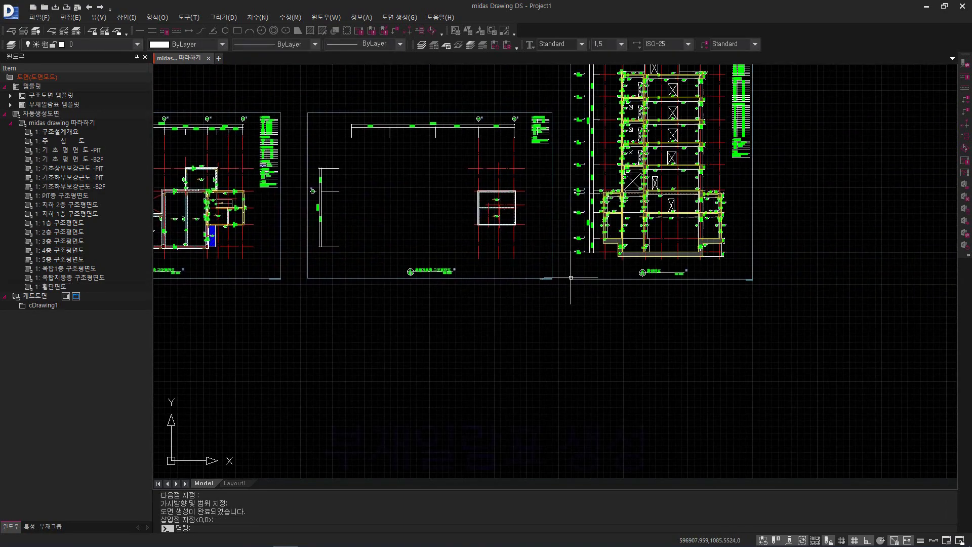
Generate the selected RC member schedules for columns, beams, walls, slabs, stairs and basement walls at 1:60, right of the 횡단면도
middle_click_drag(571, 279, 439, 414)
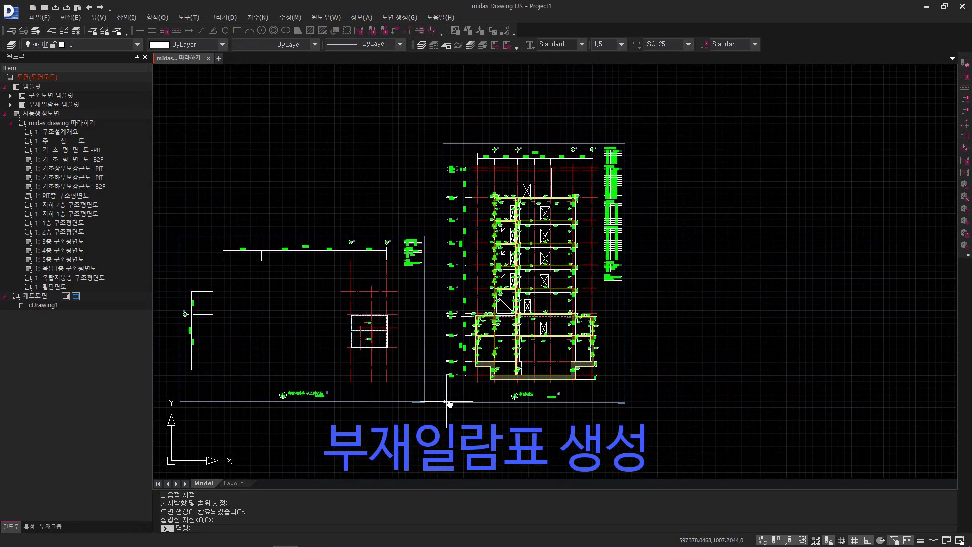
left_click(412, 19)
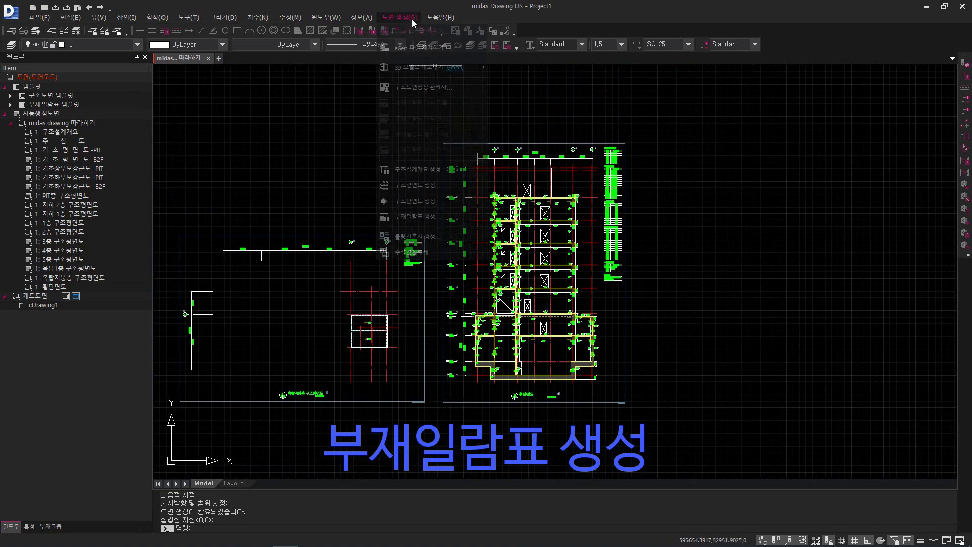
left_click(430, 214)
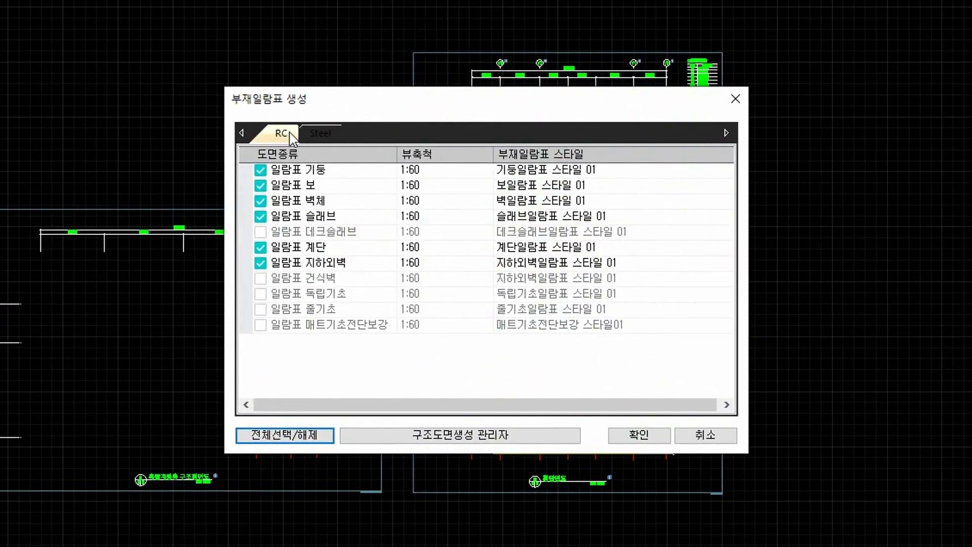
left_click(324, 134)
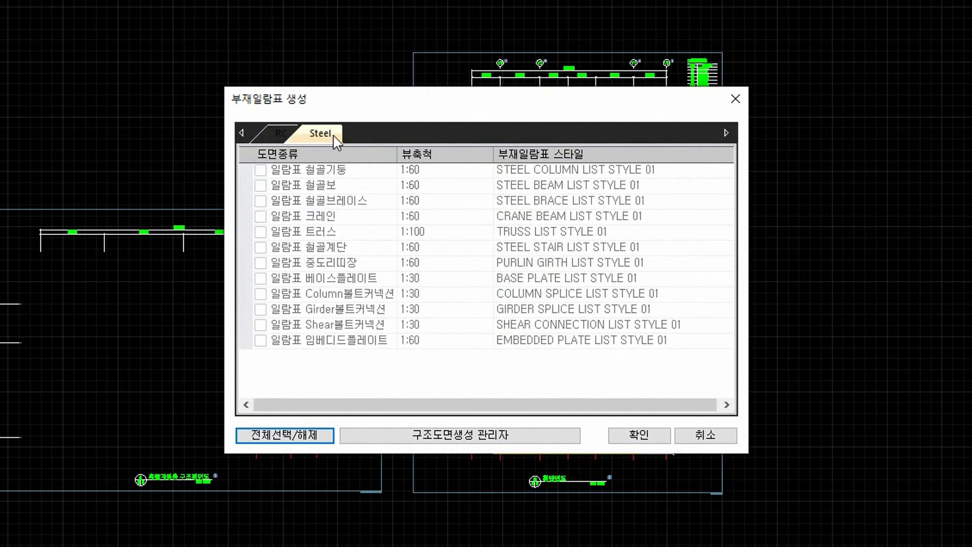
left_click(281, 134)
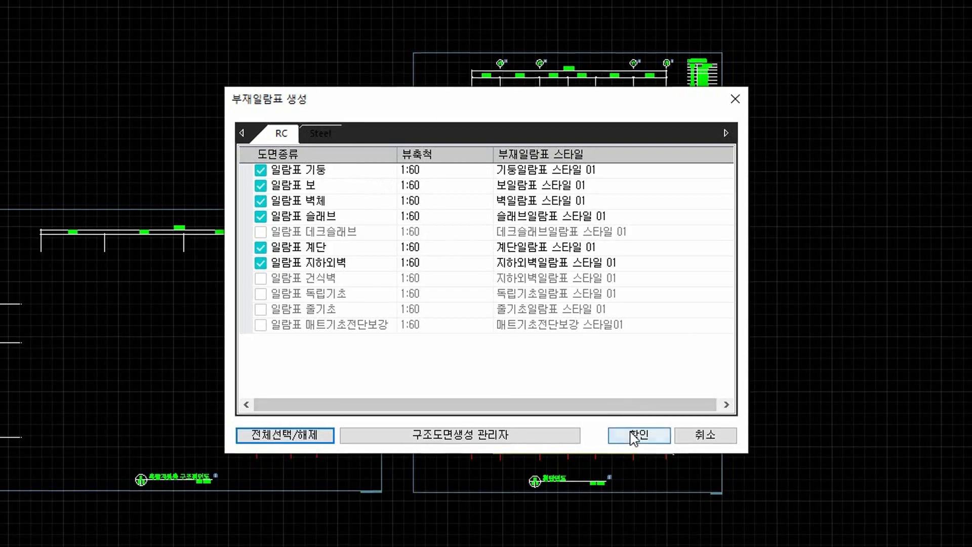
left_click(633, 434)
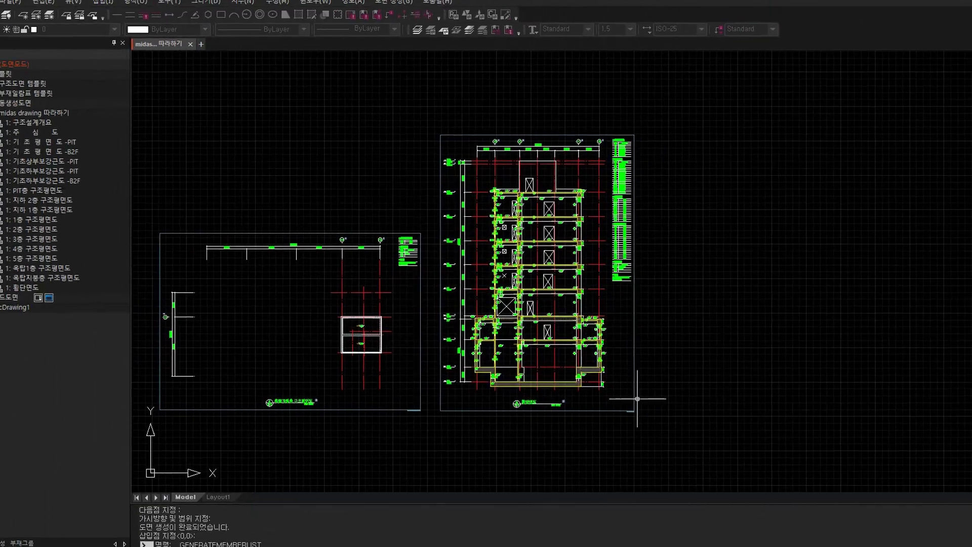
left_click(659, 411)
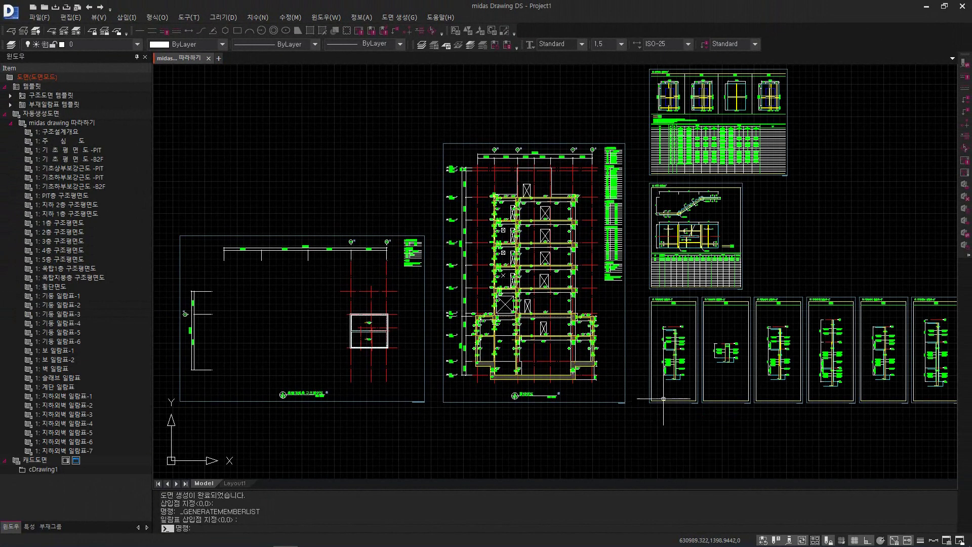
mouse_move(649, 403)
middle_mouse_down()
mouse_move(456, 434)
mouse_move(445, 469)
middle_mouse_up()
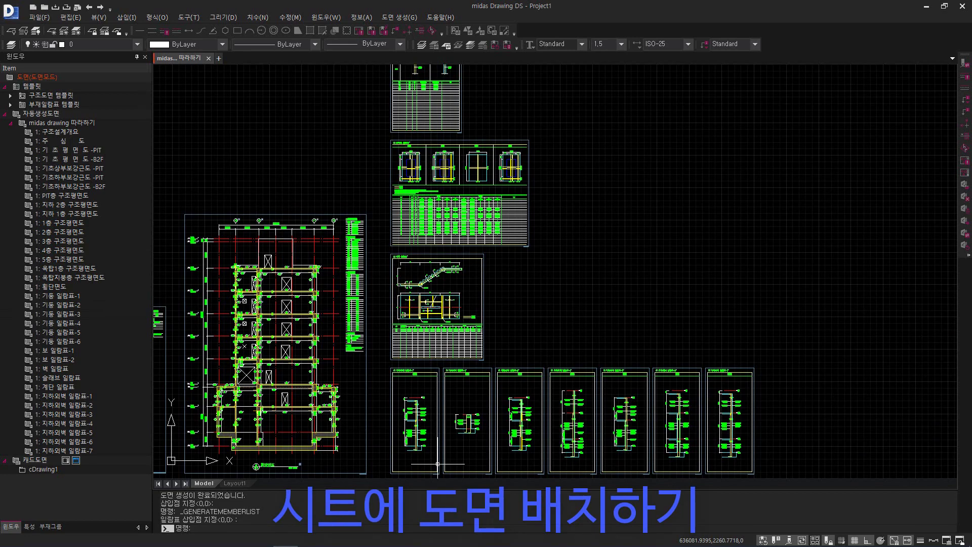
Insert the project sheet midas SHEET A3 at the origin of the CAD drawing cDrawing1 and check its title block
left_click(39, 471)
double_click(41, 469)
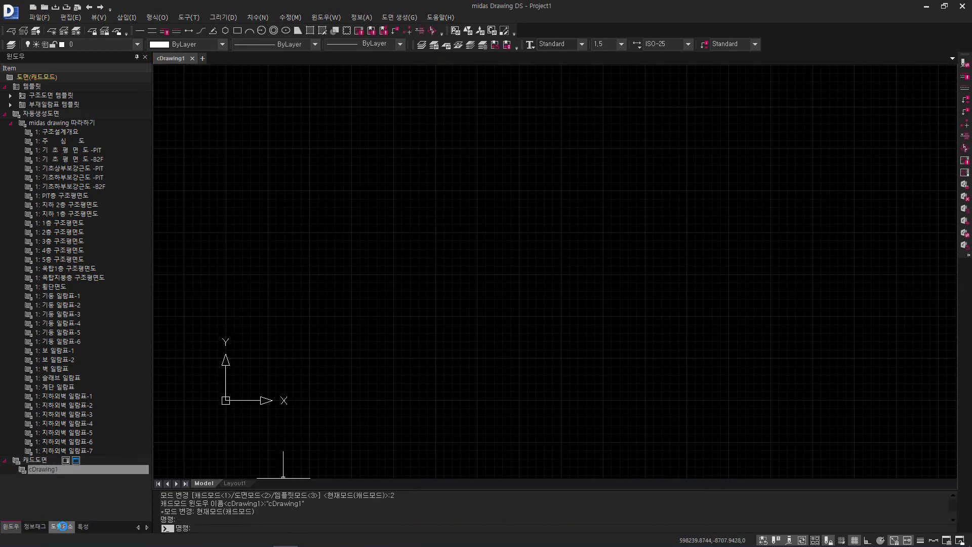
left_click(62, 526)
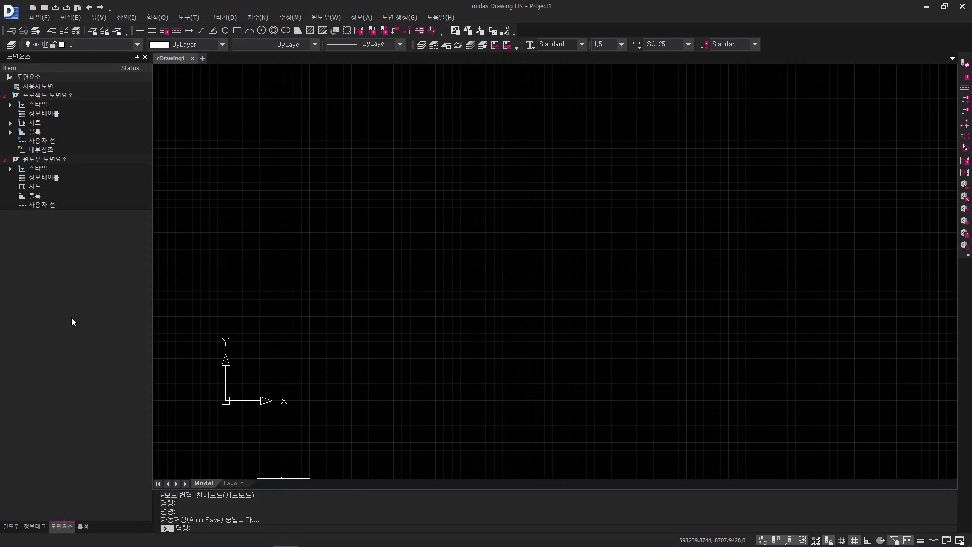
double_click(20, 124)
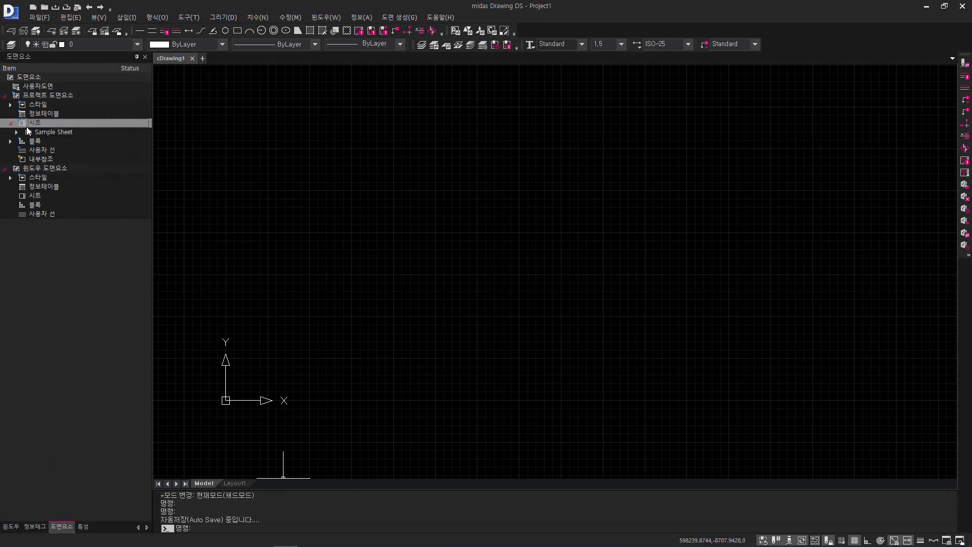
left_click(18, 132)
left_click(59, 141)
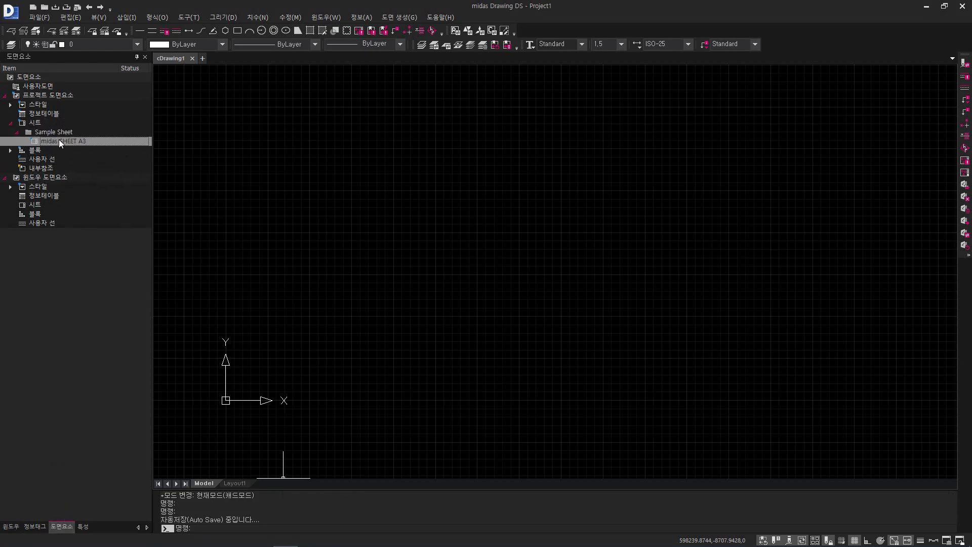
left_click_drag(62, 142, 212, 311)
left_click_drag(256, 375, 256, 379)
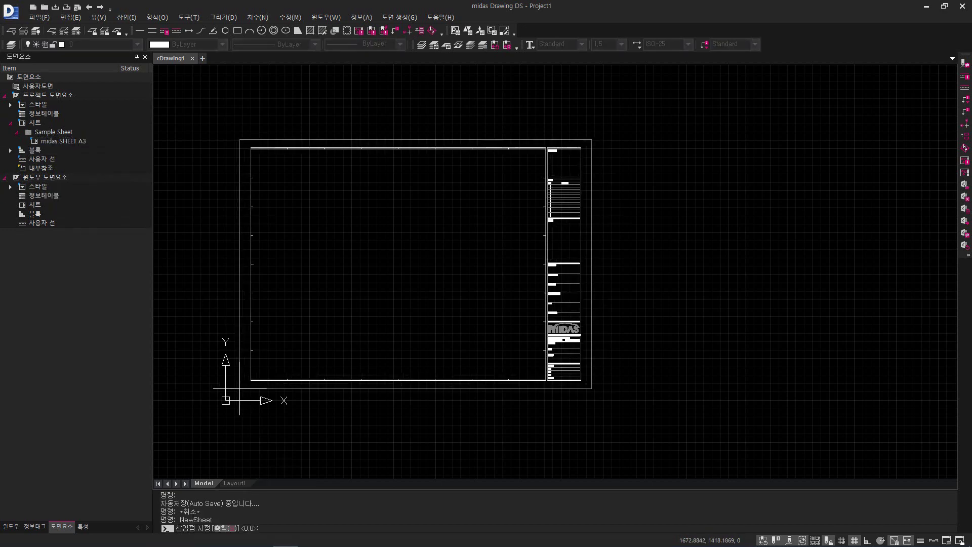
left_click(240, 388)
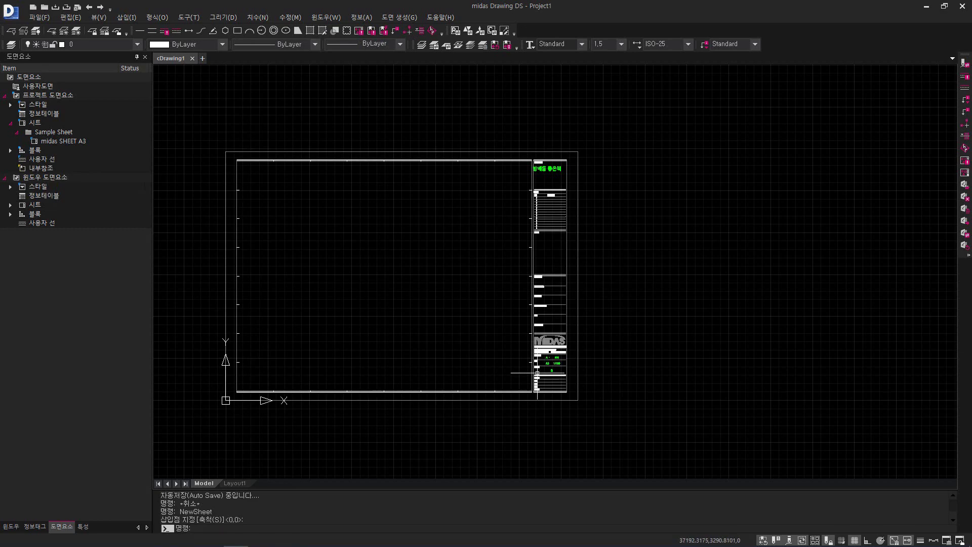
scroll(557, 370, "up", 2)
scroll(557, 370, "up", 2)
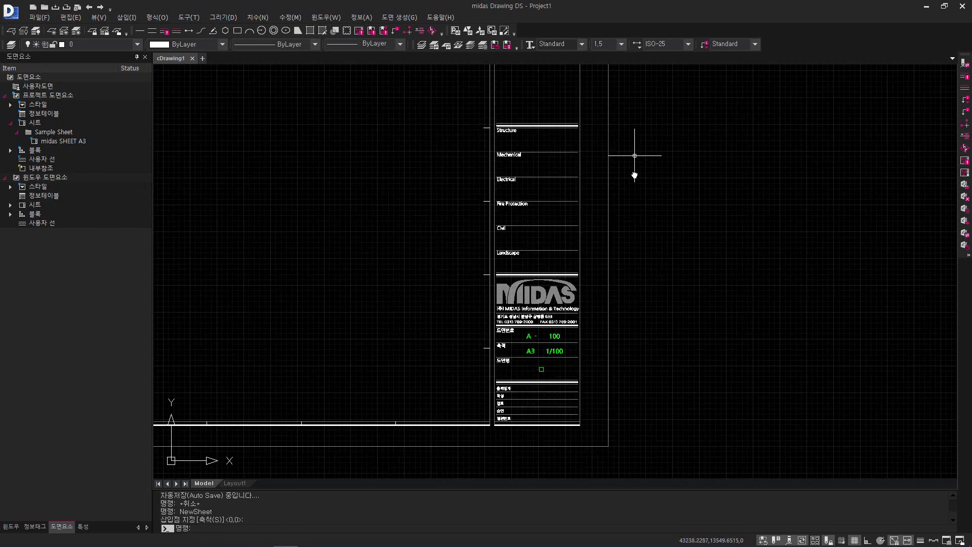
middle_click_drag(634, 169, 648, 427)
scroll(630, 393, "down", 3)
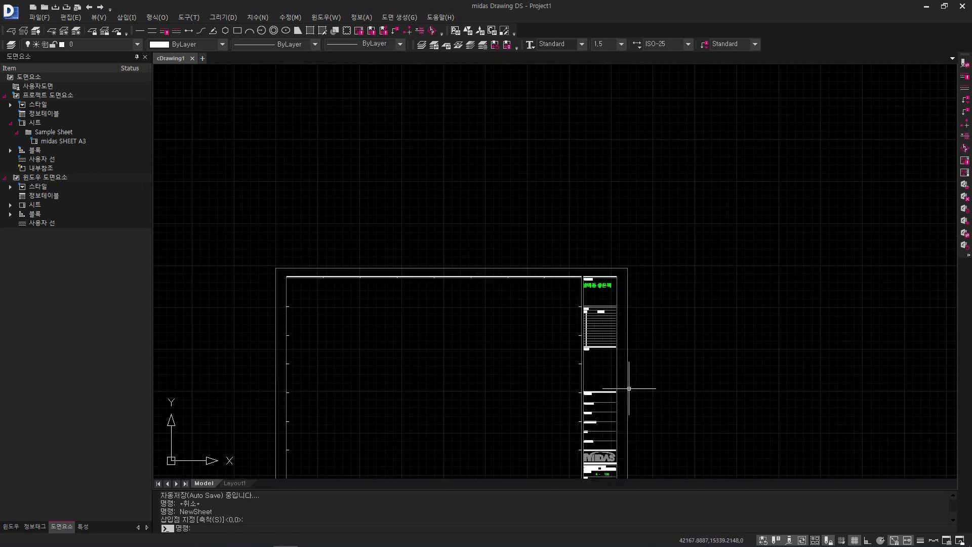
Copy the A3 sheet from its lower-left corner as a horizontal array of 12 items spaced one sheet width (42000) apart
middle_click_drag(627, 390, 624, 315)
type("co")
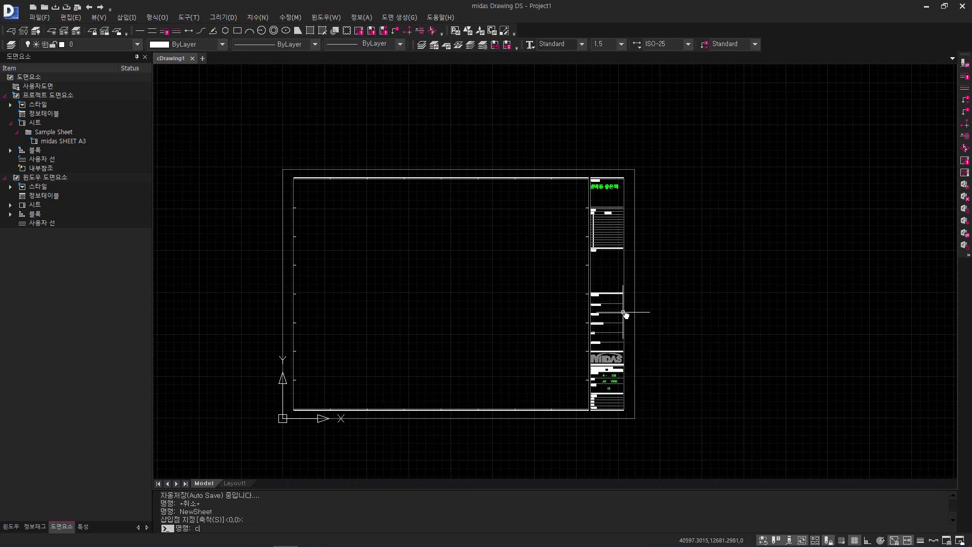
key("Return")
left_click(364, 436)
left_click(333, 399)
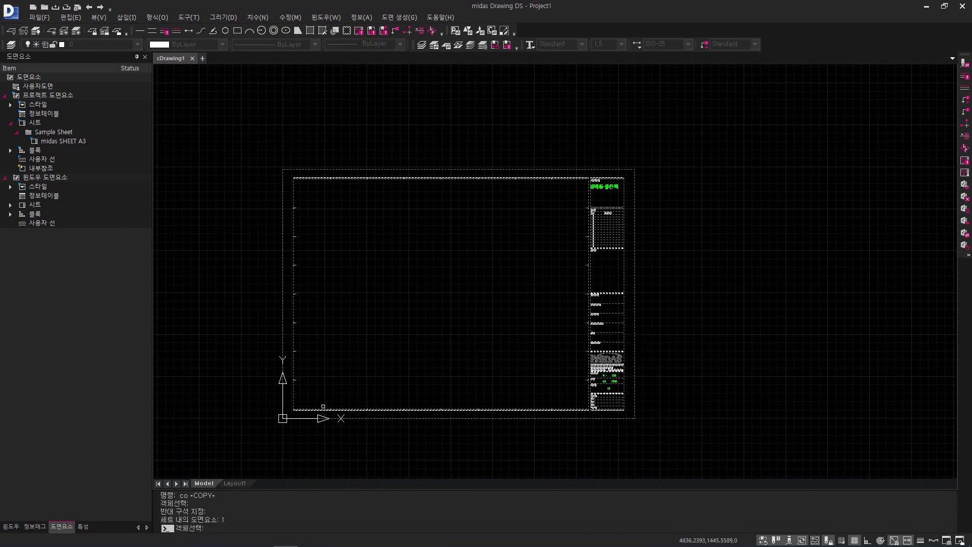
key("Return")
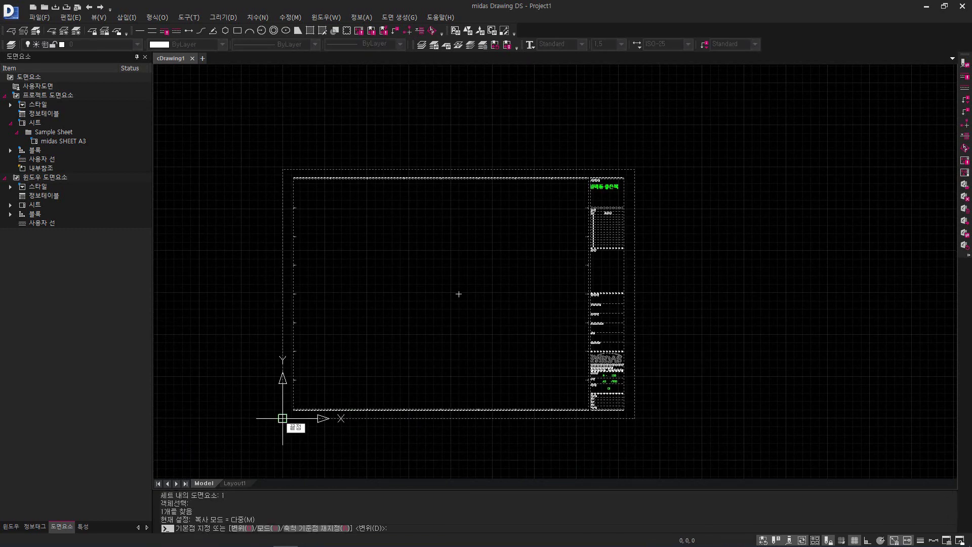
left_click(283, 418)
left_click(255, 529)
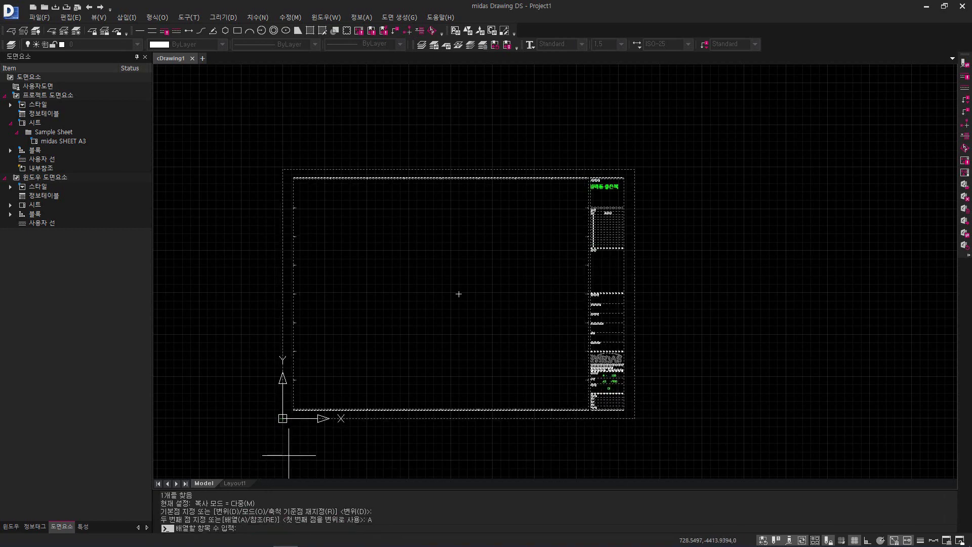
key("Return")
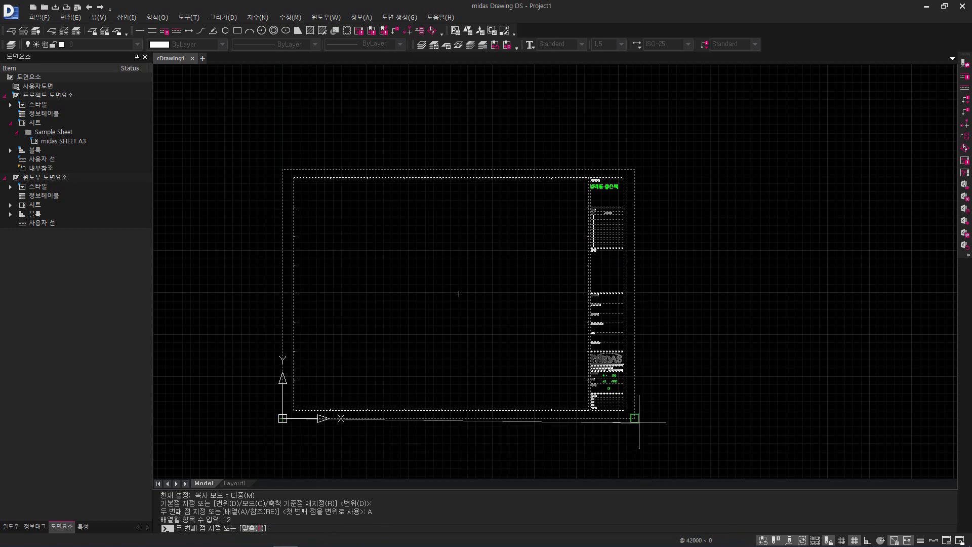
left_click(636, 416)
key("Return")
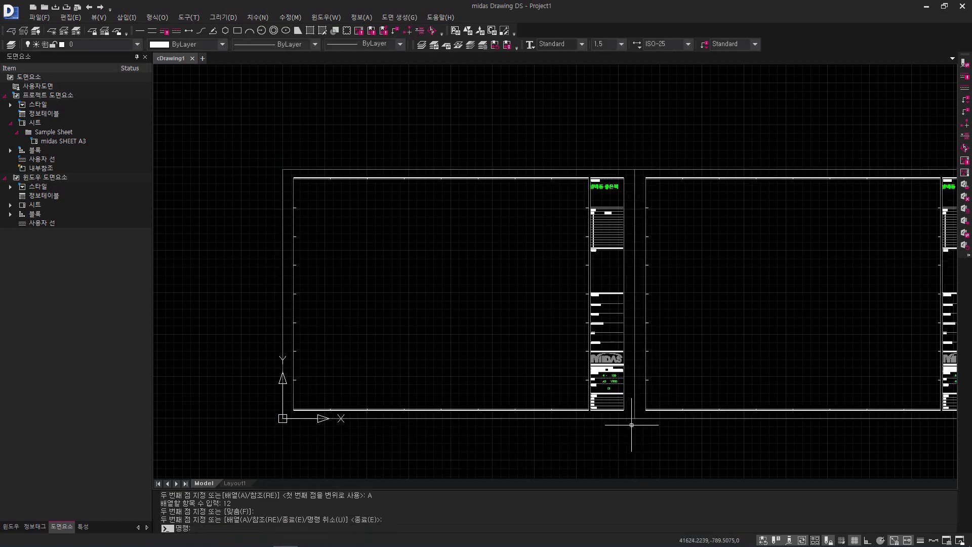
scroll(551, 398, "down", 2)
scroll(551, 397, "down", 3)
middle_click_drag(703, 415, 443, 360)
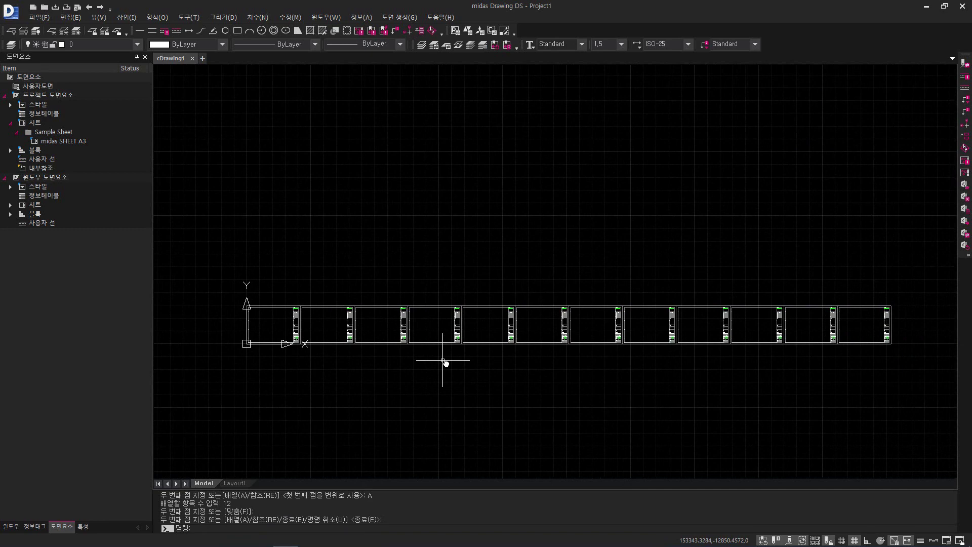
Insert the 주심도 drawing into the first sheet, with its insertion point at the lower-left corner of the inner frame
left_click(10, 526)
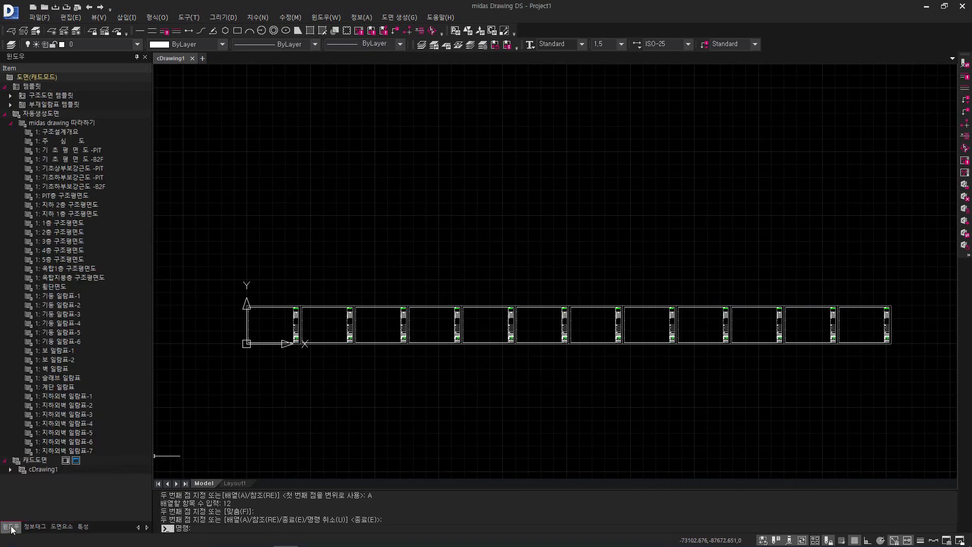
left_click(64, 141)
left_click_drag(64, 141, 216, 276)
scroll(245, 335, "up", 5)
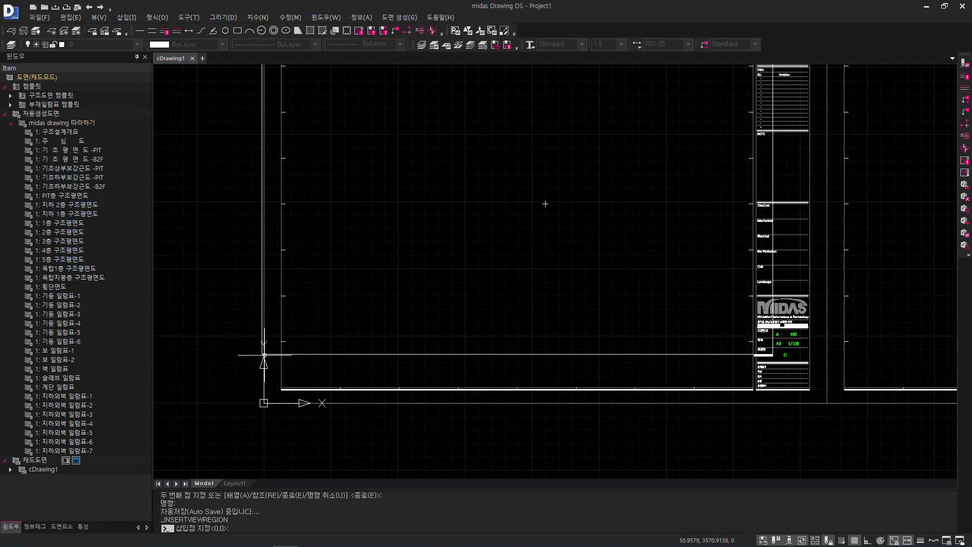
left_click(282, 389)
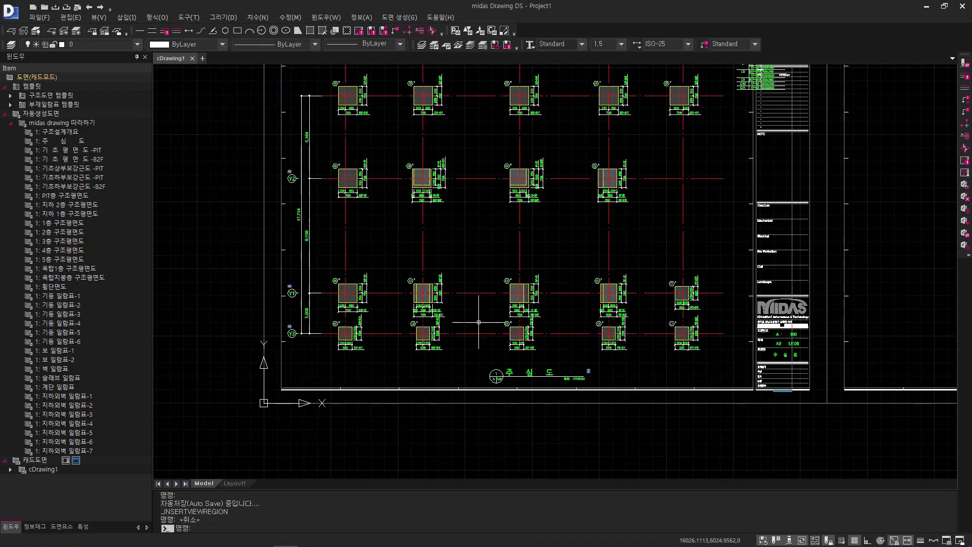
middle_click_drag(479, 322, 413, 416)
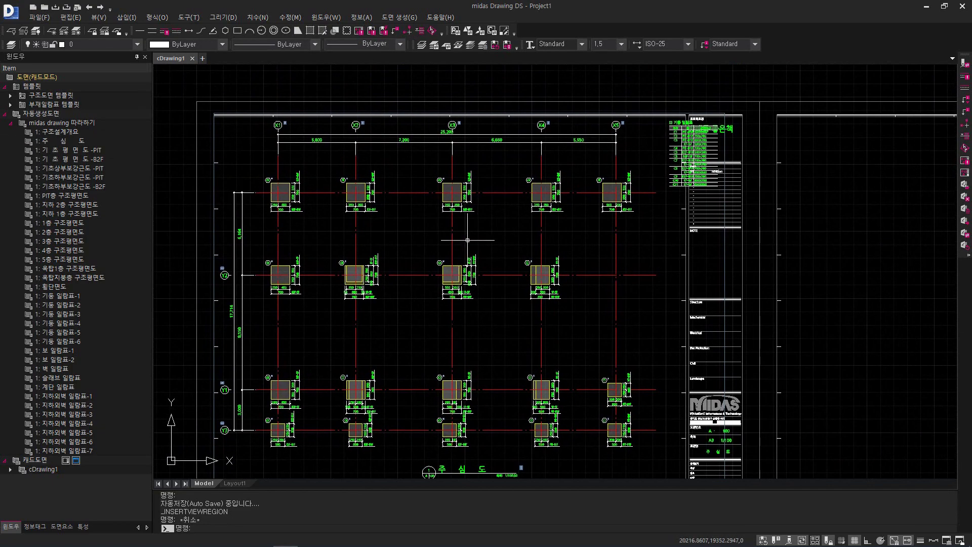
Insert all floor plans from PIT층 to 옥탑지붕층 구조평면도 together, starting at the second sheet's inner frame corner, and check their placement
left_click(72, 196, "shift")
left_click(68, 278, "shift")
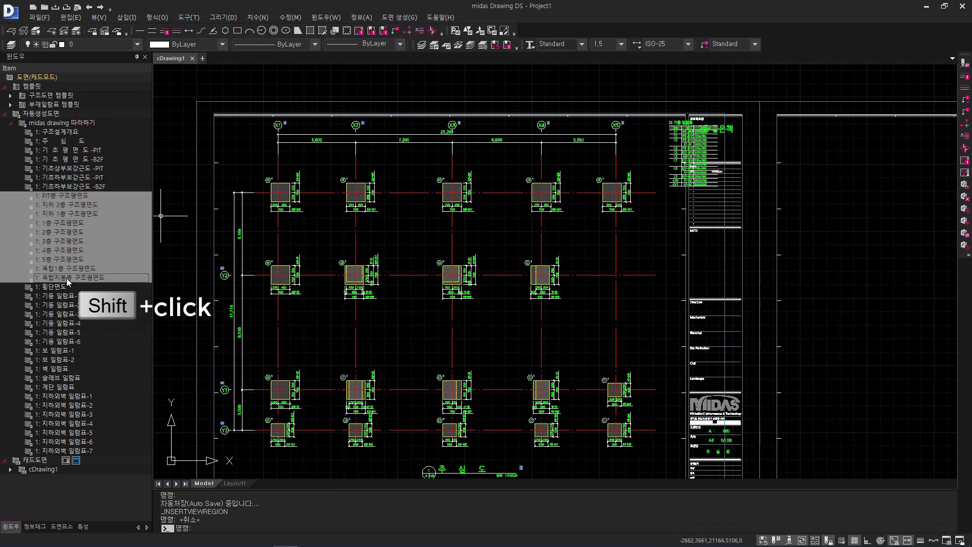
left_click_drag(67, 281, 332, 328)
middle_click_drag(693, 404, 367, 310)
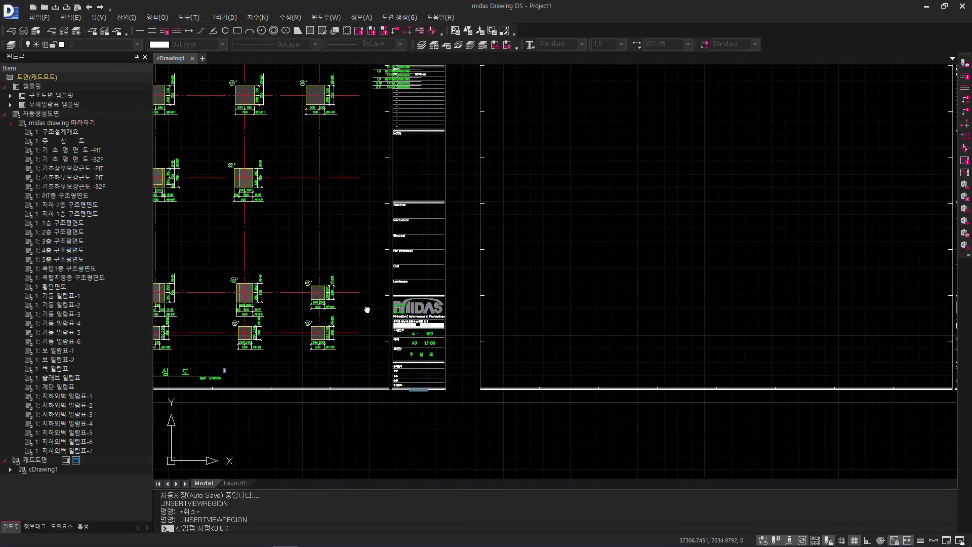
left_click(422, 394)
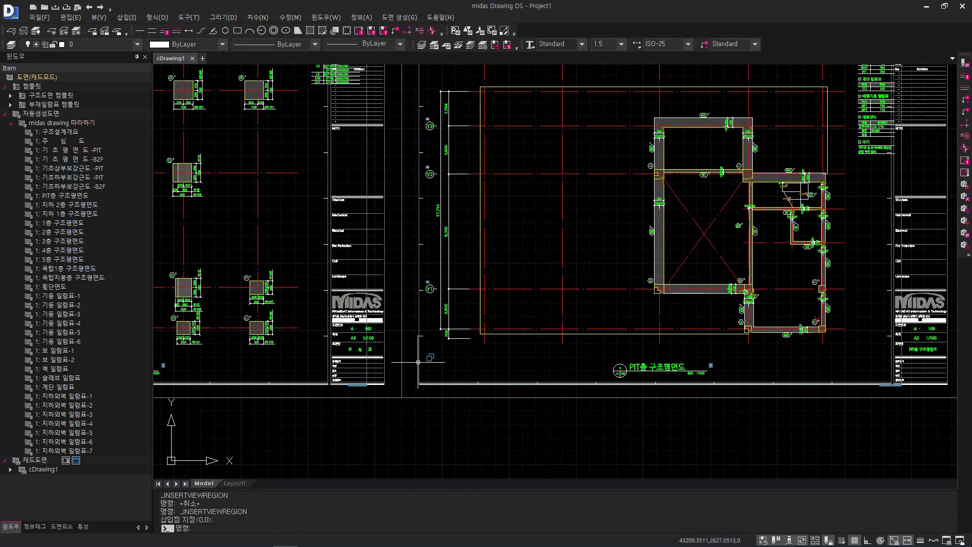
scroll(456, 401, "down", 3)
scroll(681, 398, "up", 3)
scroll(680, 398, "up", 2)
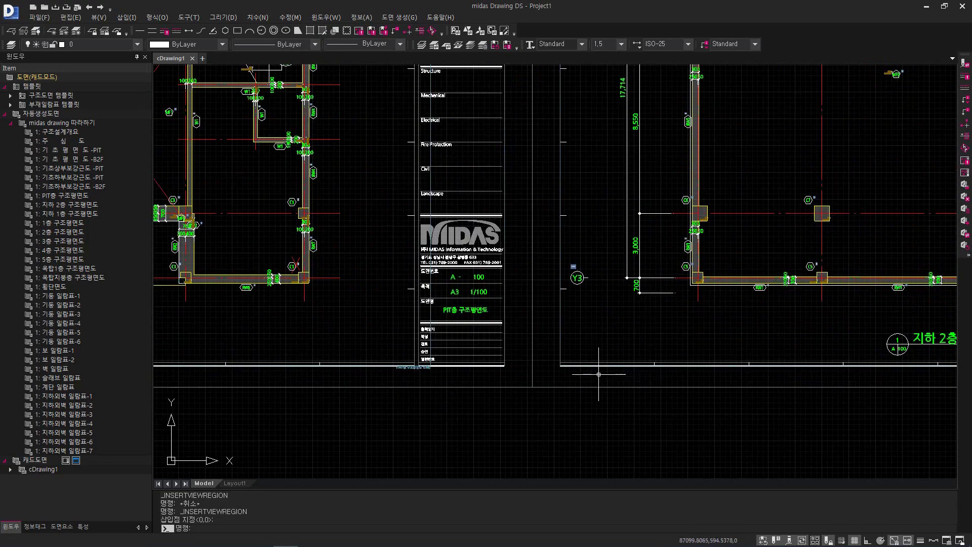
scroll(571, 363, "down", 4)
scroll(584, 374, "down", 2)
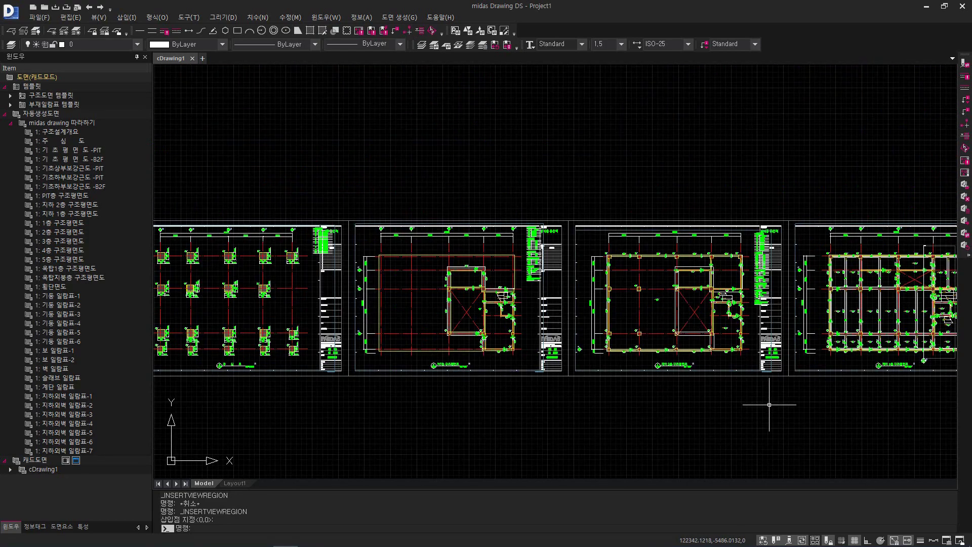
Insert the 횡단면도 drawing into the empty last sheet, with its insertion point at the lower-left corner of the inner frame
mouse_move(822, 407)
middle_mouse_down()
mouse_move(634, 414)
mouse_move(453, 404)
middle_mouse_up()
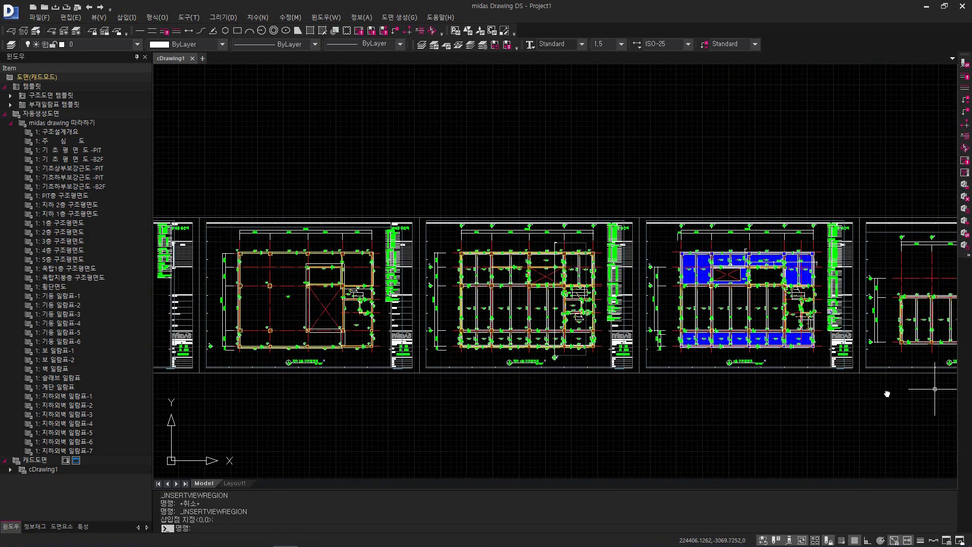
middle_click_drag(943, 390, 271, 378)
middle_click_drag(896, 386, 425, 417)
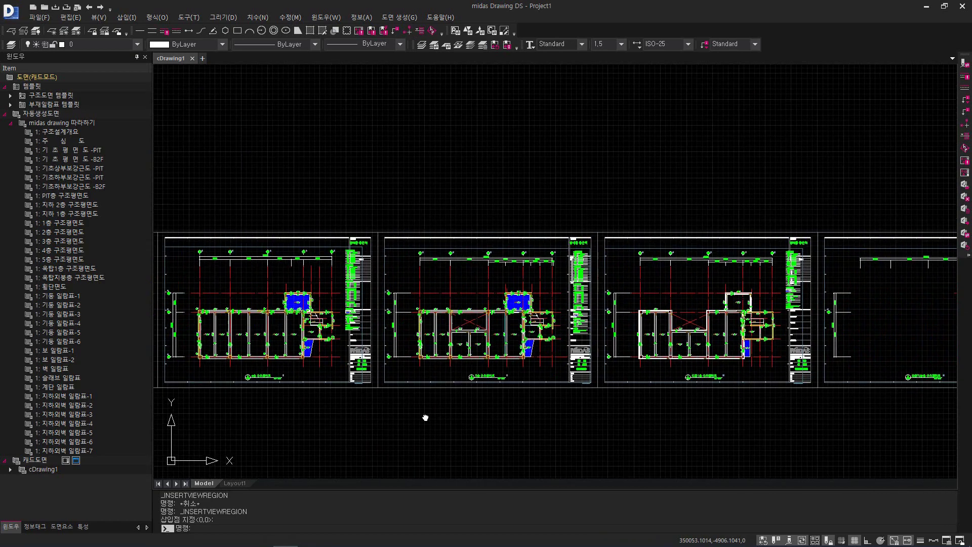
middle_click_drag(859, 414, 472, 420)
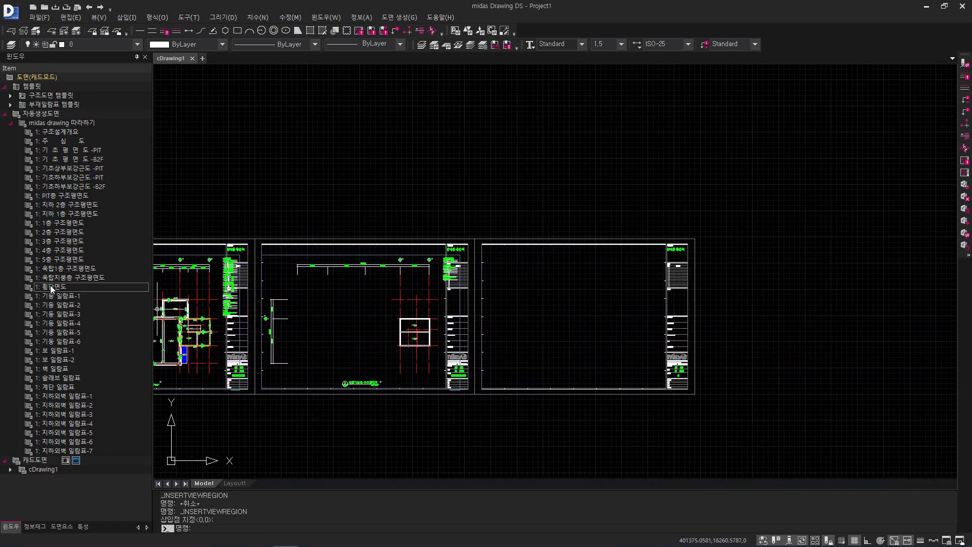
left_click_drag(51, 286, 228, 328)
scroll(486, 384, "up", 3)
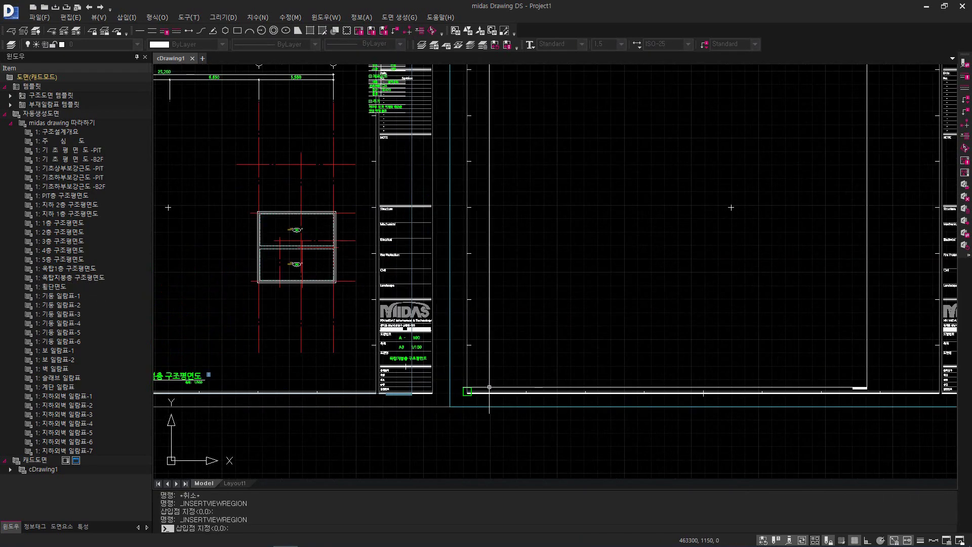
left_click(526, 391)
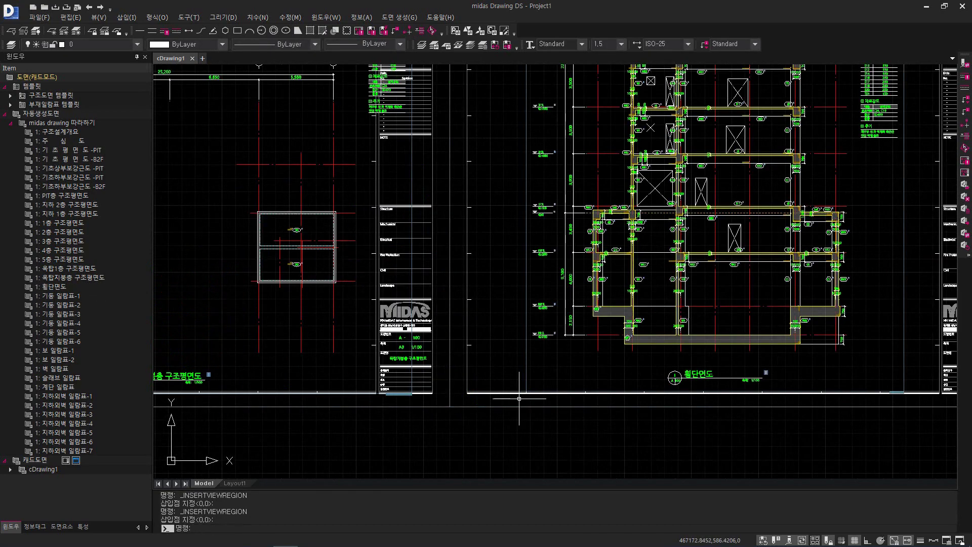
scroll(556, 395, "down", 4)
Set the sheet scale of the 횡단면도 sheet to 1/150 and check the scale in its title block and drawing title
left_click(627, 385)
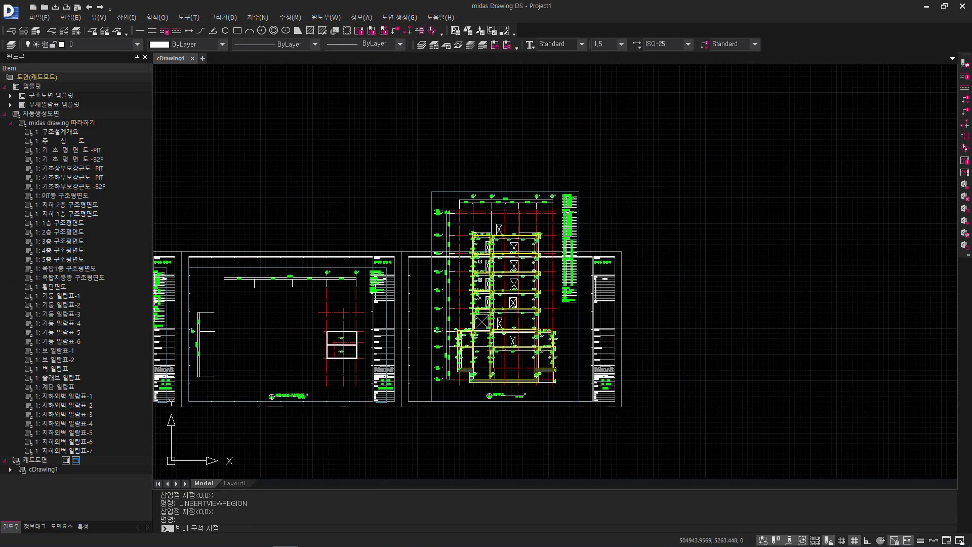
left_click(603, 391)
left_click(84, 527)
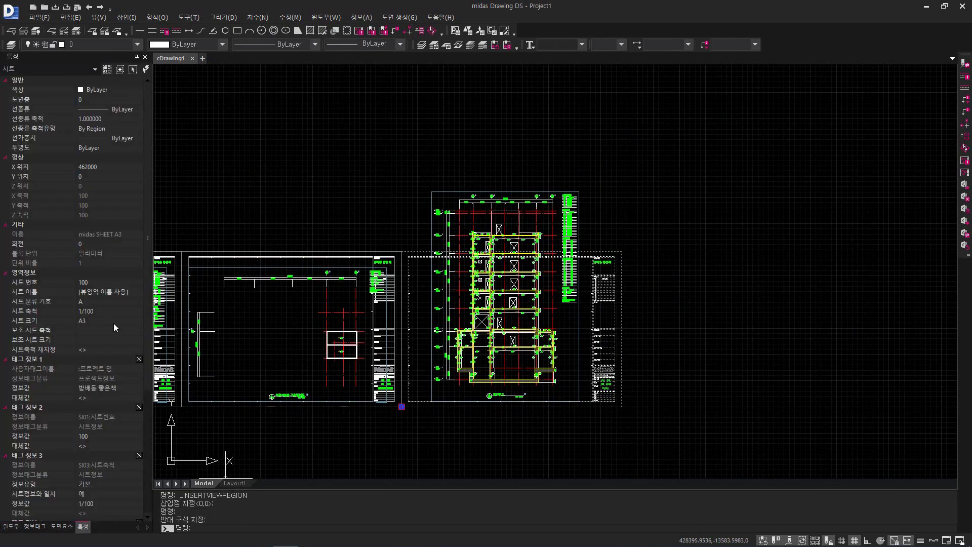
left_click(118, 311)
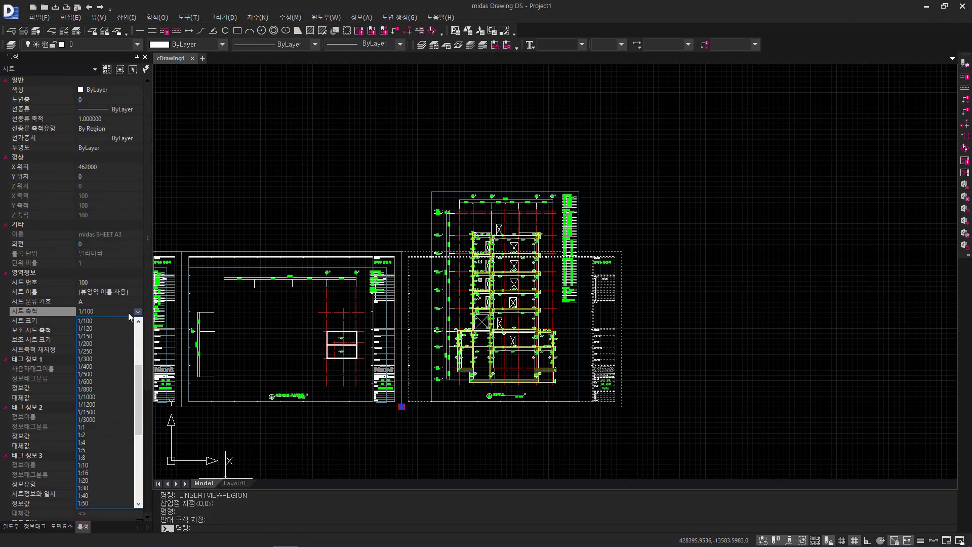
left_click(105, 335)
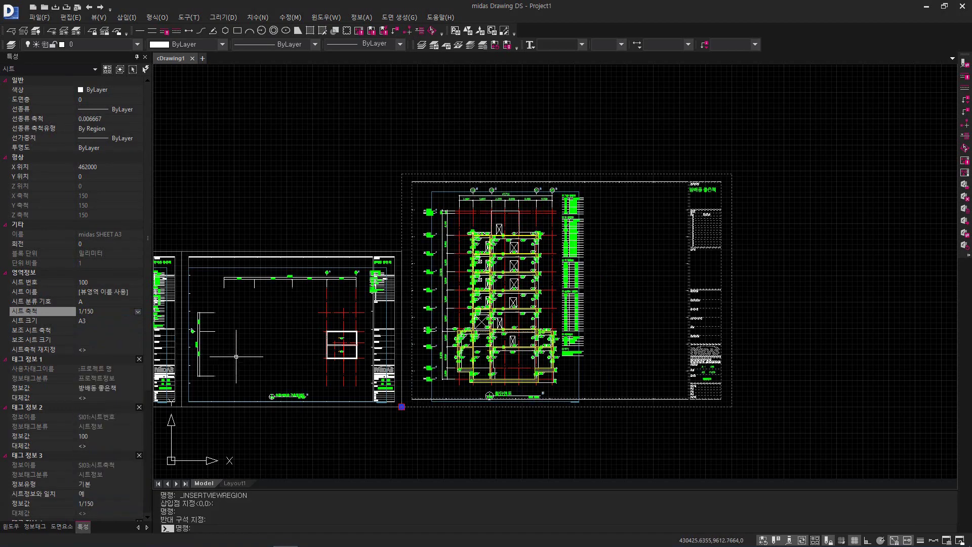
scroll(688, 389, "up", 4)
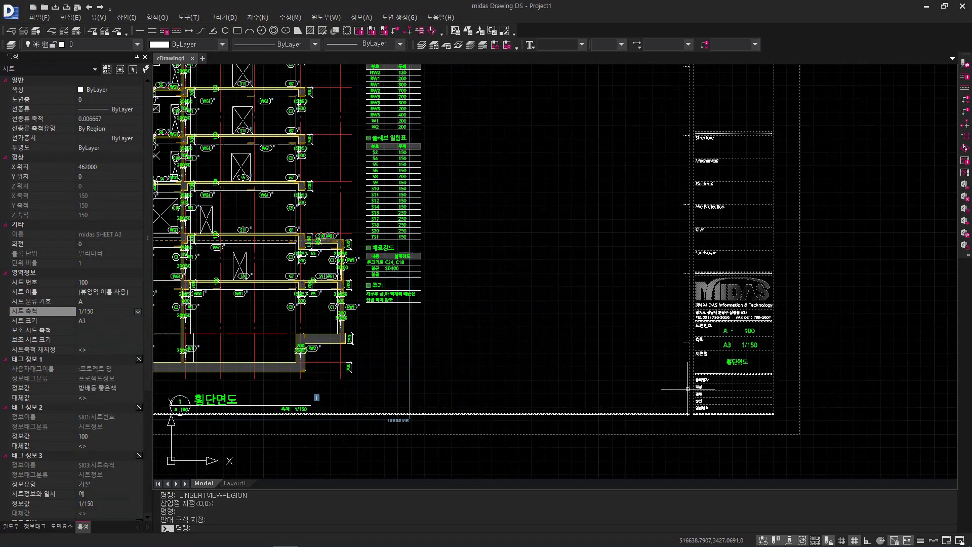
key("Escape")
scroll(309, 409, "up", 2)
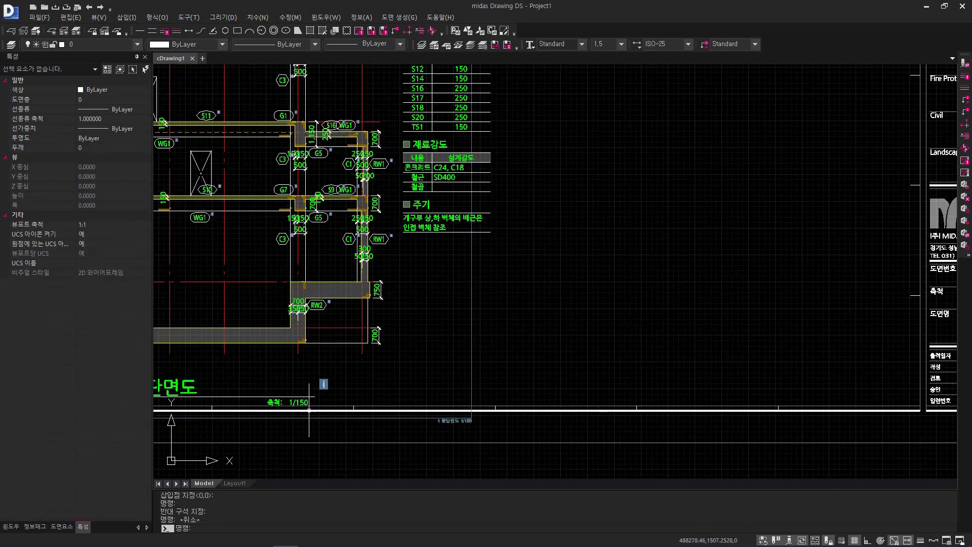
scroll(309, 409, "down", 2)
scroll(765, 356, "down", 3)
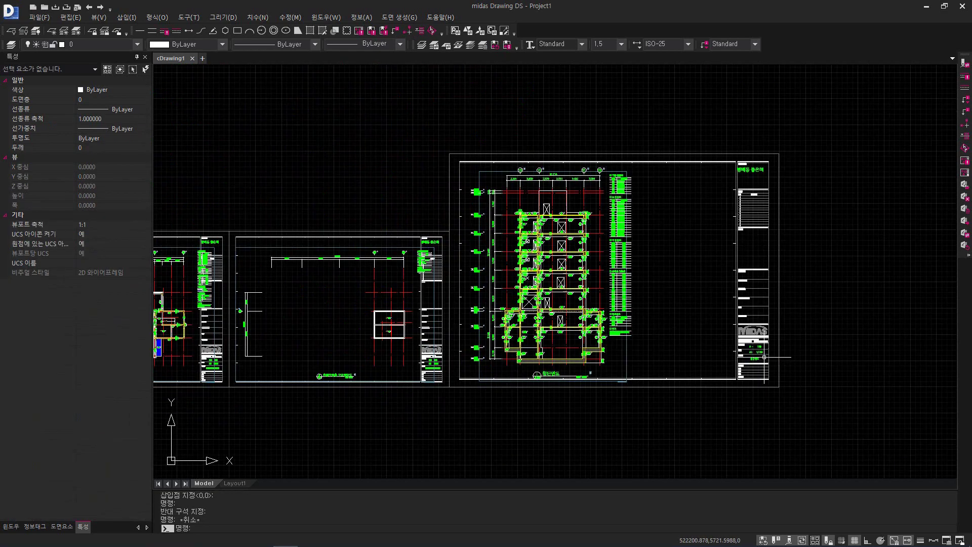
Move the whole 횡단면도 drawing about 9470 units to the right along the lower edge of the sheet's inner frame
left_click(457, 130)
left_click(673, 419)
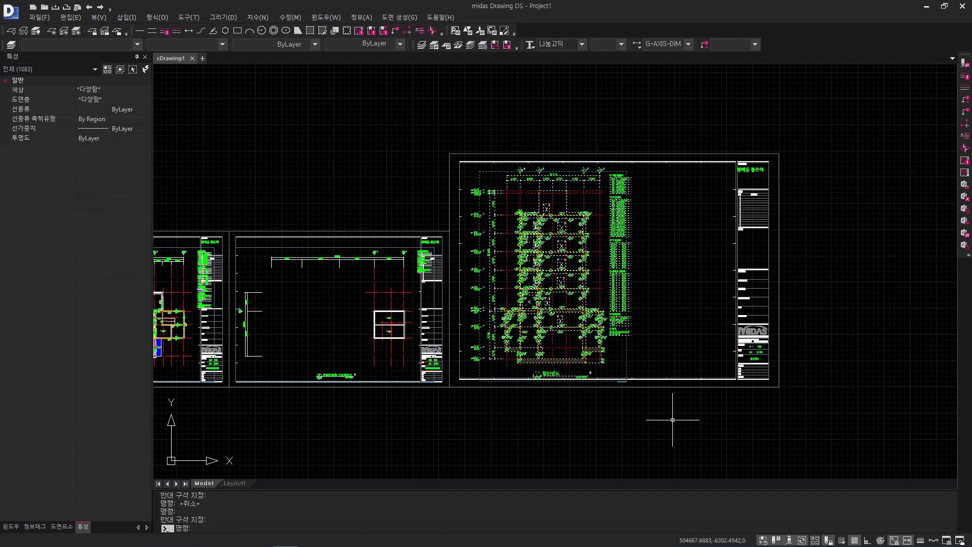
type("m")
key("Return")
scroll(565, 376, "up", 2)
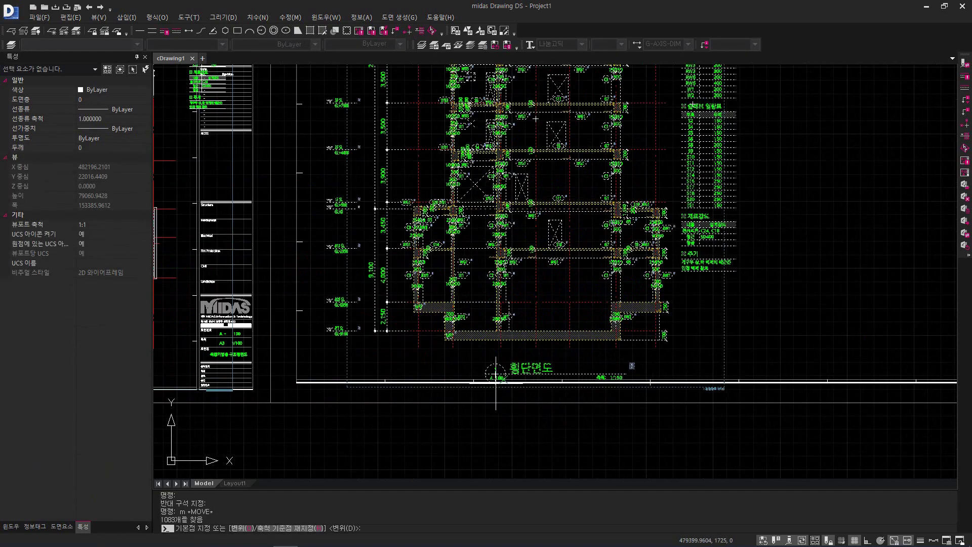
left_click(354, 390)
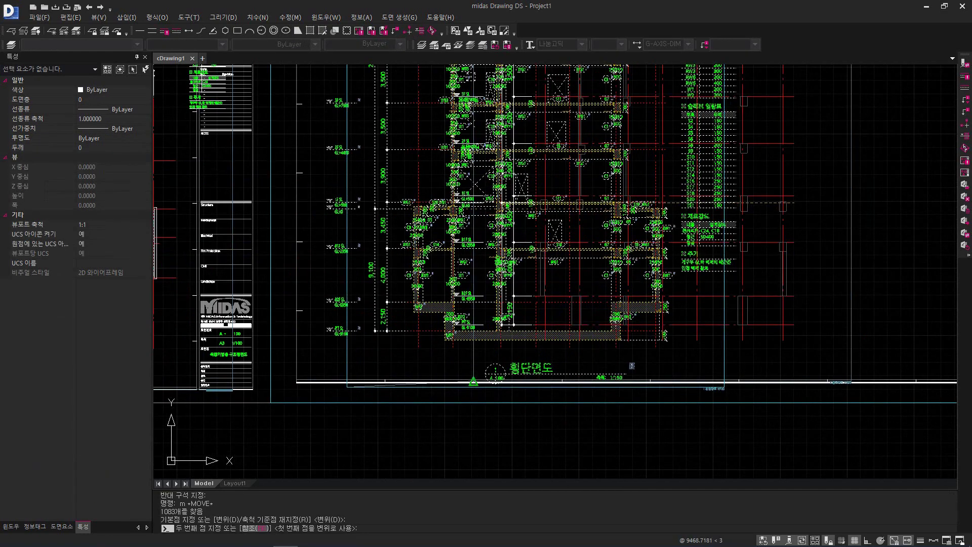
left_click(473, 381)
scroll(473, 381, "down", 3)
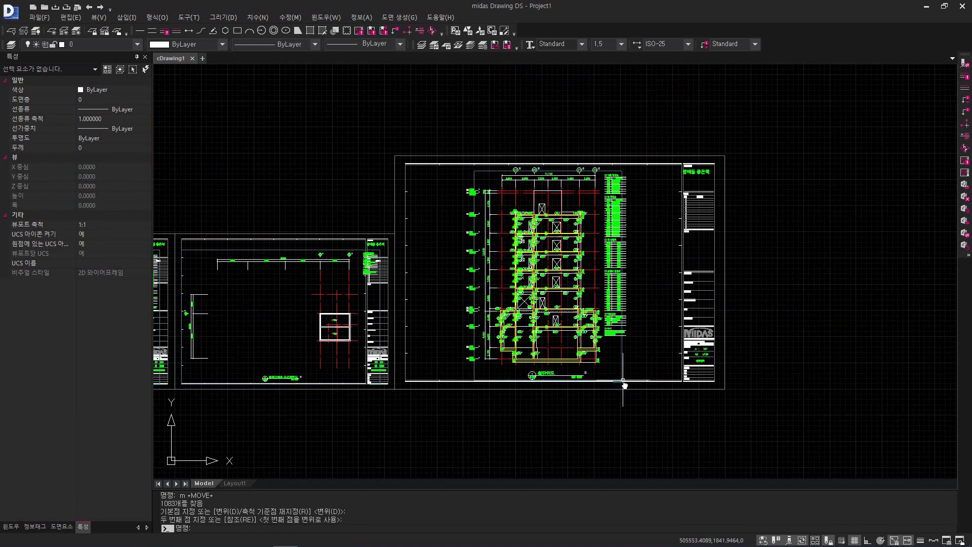
Copy the 횡단면도 sheet frame from its lower-left corner to its lower-right corner to add an empty sheet beside it
mouse_move(623, 380)
middle_mouse_down()
mouse_move(585, 404)
mouse_move(600, 399)
middle_mouse_up()
type("co")
key("Return")
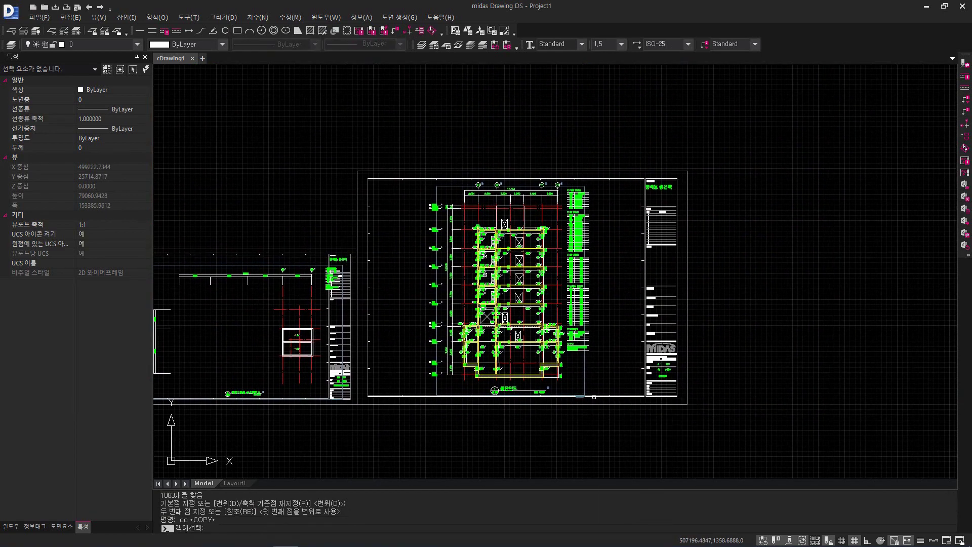
left_click(594, 396)
key("Return")
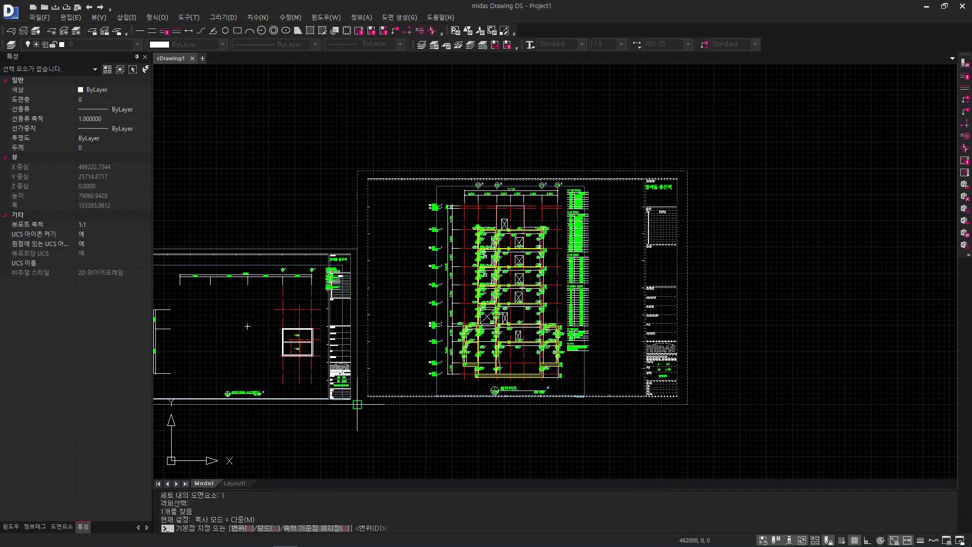
left_click(357, 403)
left_click(686, 404)
key("Return")
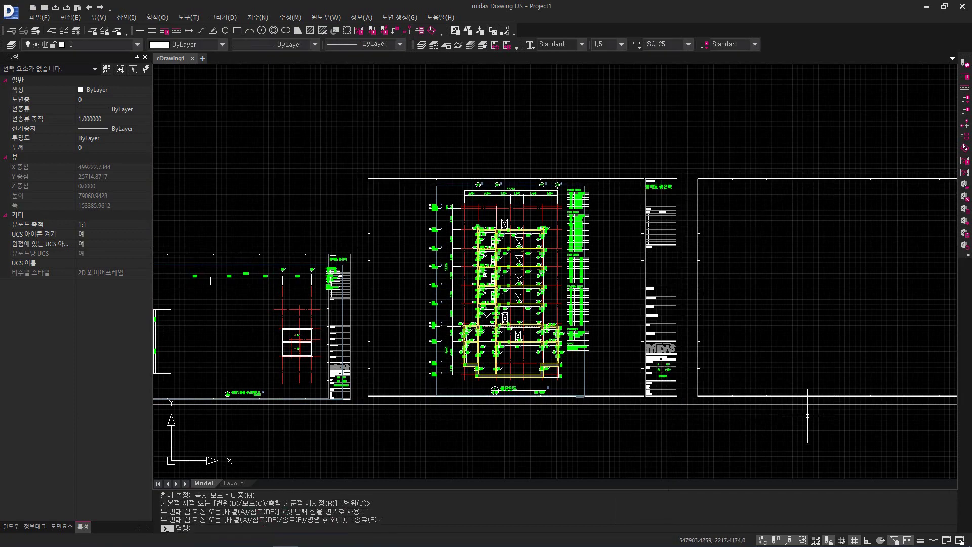
Change the scale text in the new empty sheet's title block to 1/60
middle_click_drag(809, 413, 631, 421)
scroll(814, 390, "up", 6)
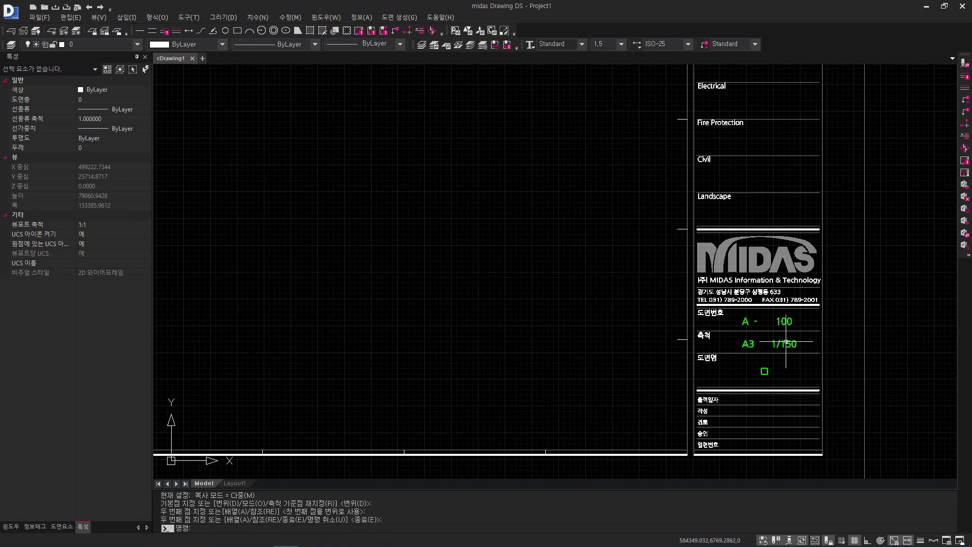
double_click(785, 344)
key("Return")
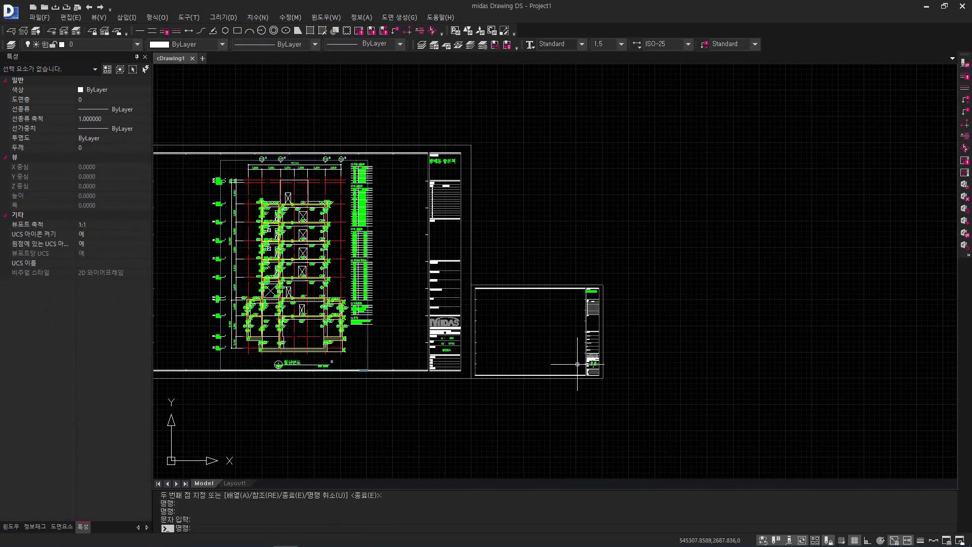
scroll(577, 360, "up", 5)
scroll(553, 363, "down", 3)
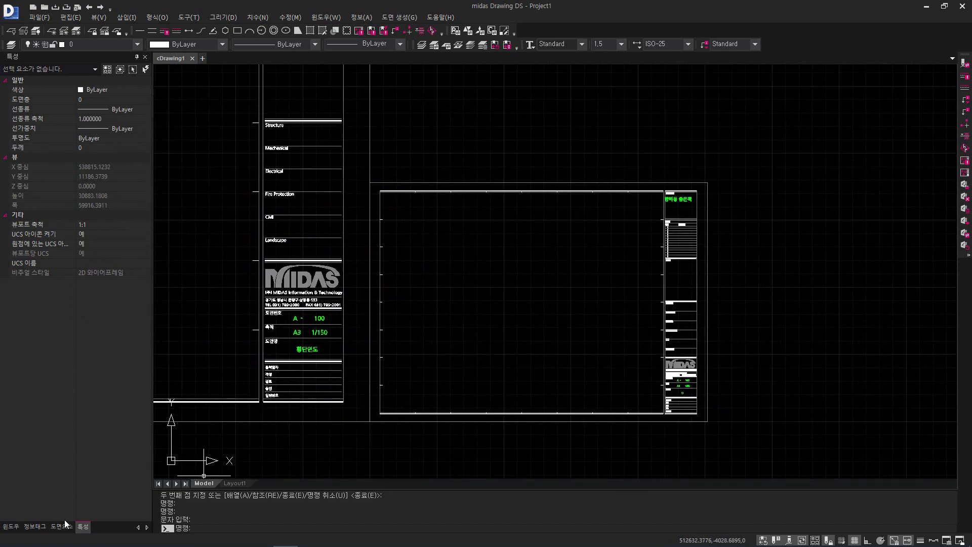
Insert the 기둥 일람표-1 schedule at the lower-left inner frame corner of the 1/60 sheet and check its title block
left_click(14, 526)
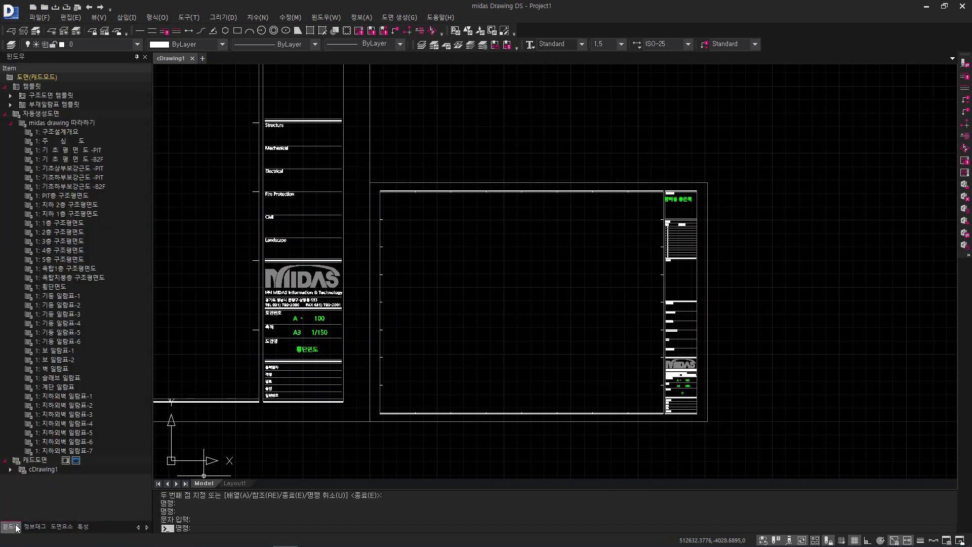
double_click(65, 297)
left_click(380, 413)
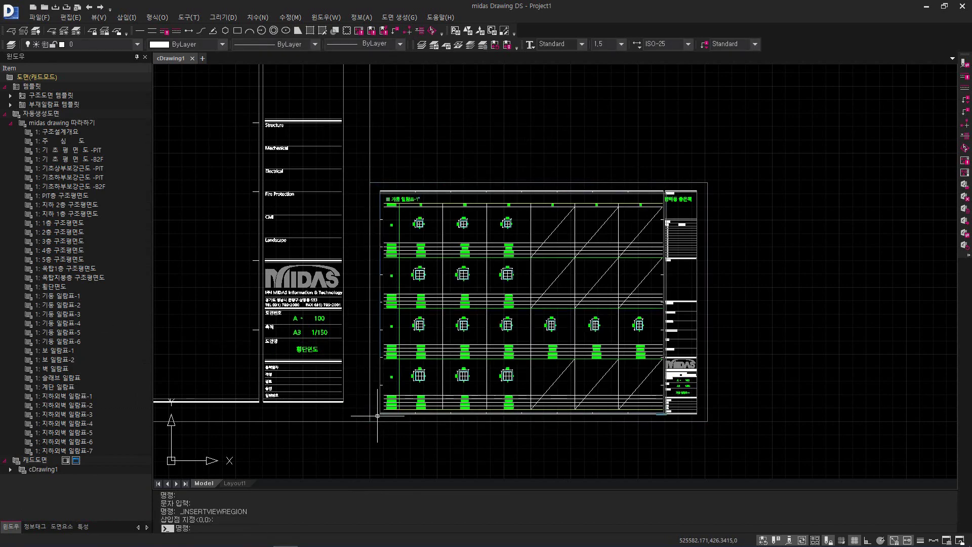
scroll(691, 385, "up", 3)
scroll(691, 385, "up", 3)
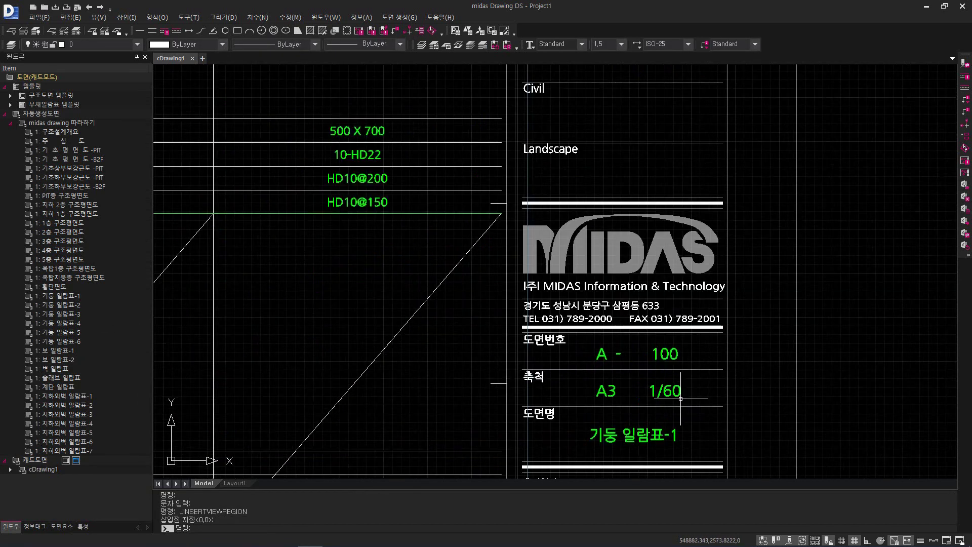
Change the drawing number in the 기둥 일람표-1 title block to 200 and check the sheet number in the sheet's properties
double_click(648, 322)
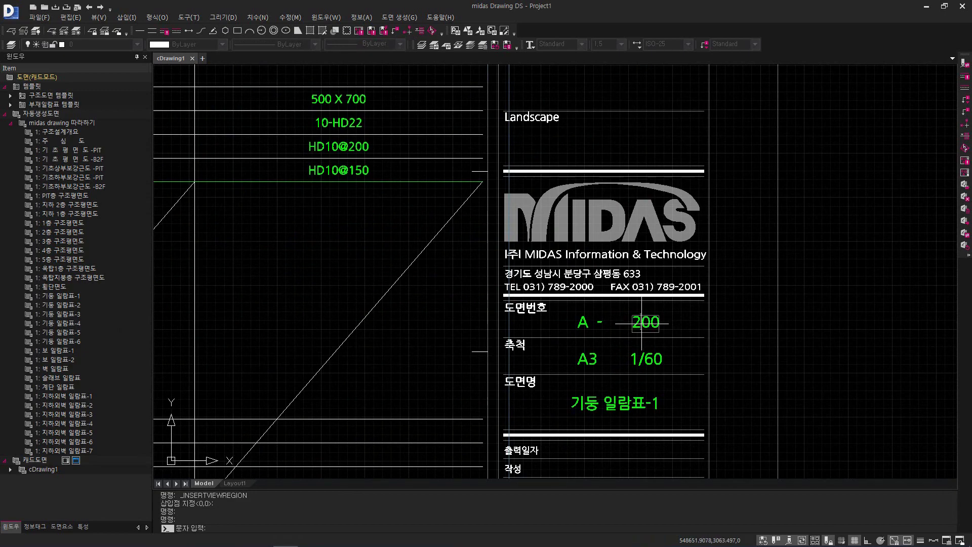
key("Return")
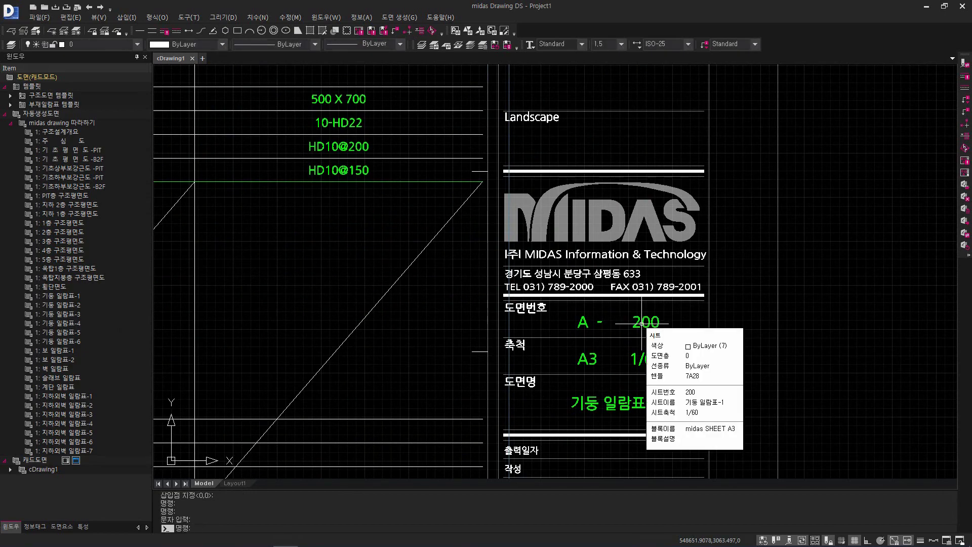
left_click(641, 323)
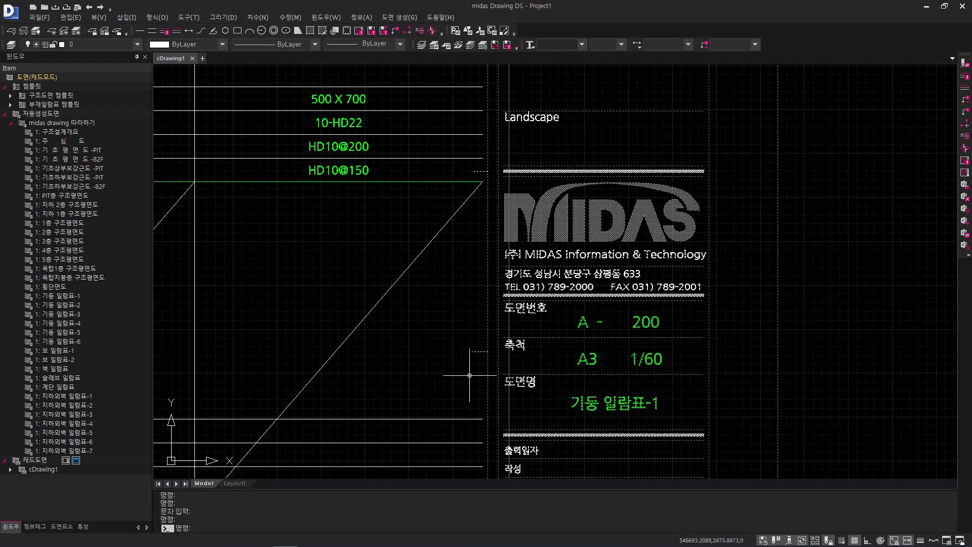
left_click(84, 527)
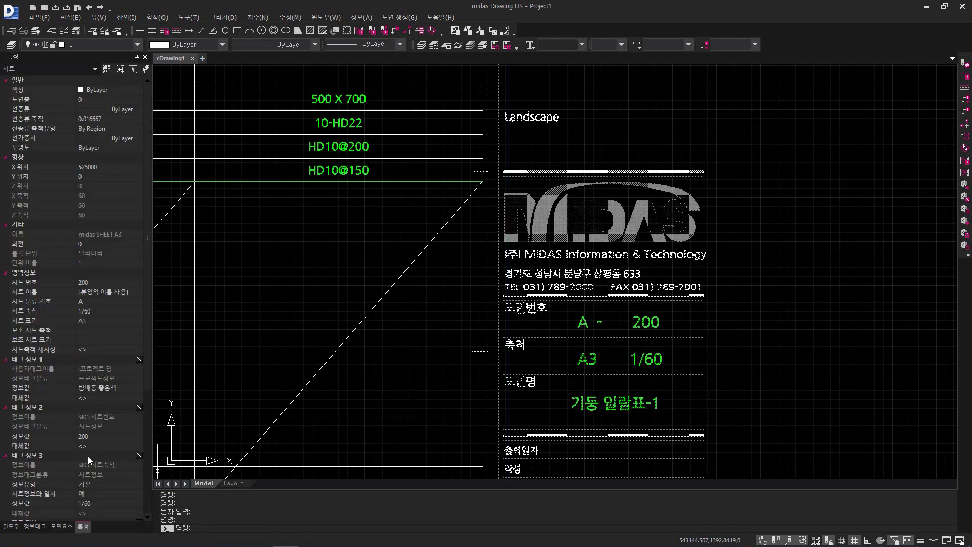
left_click(85, 435)
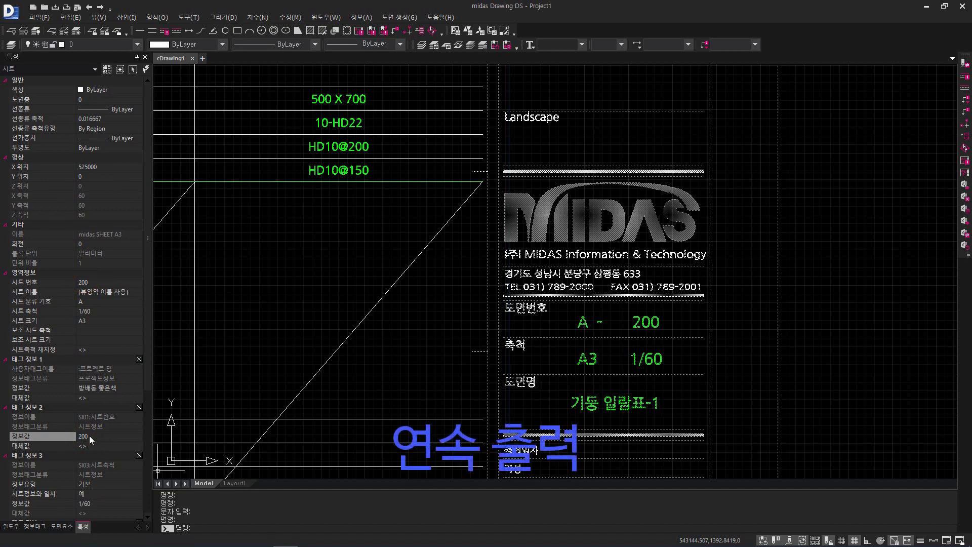
Show the full row of sheets, open the plot settings for the model and set the paper size to A3(297x420mm)
scroll(388, 354, "down", 8)
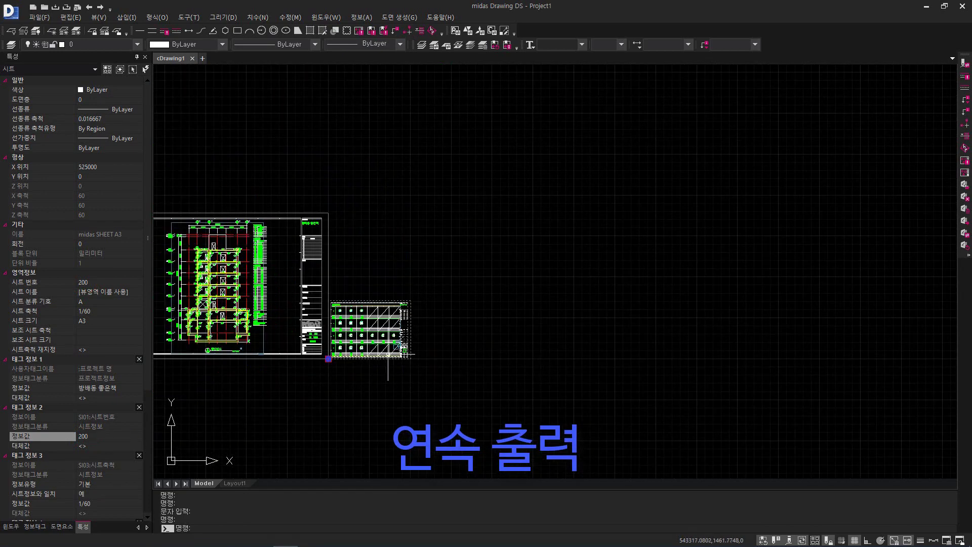
middle_click(387, 354)
middle_click(388, 355)
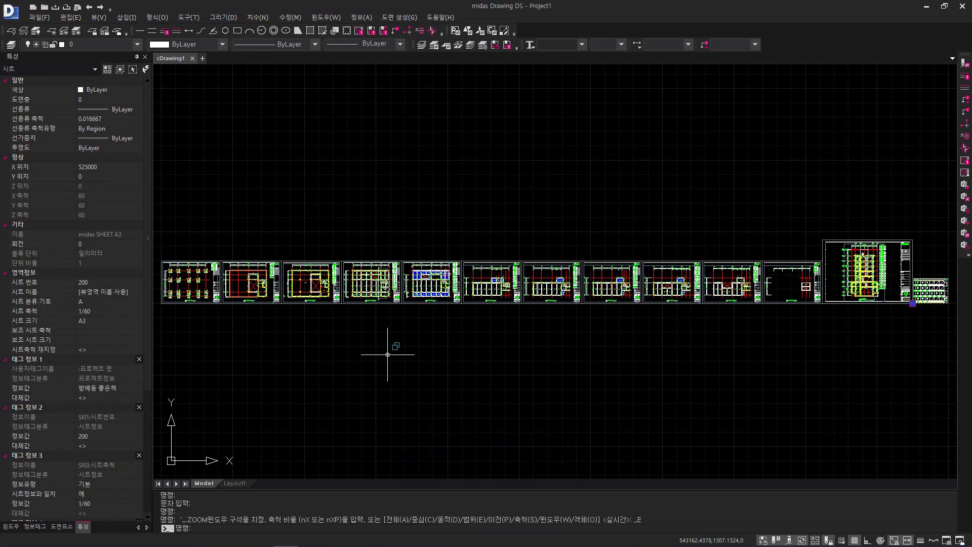
left_click(36, 18)
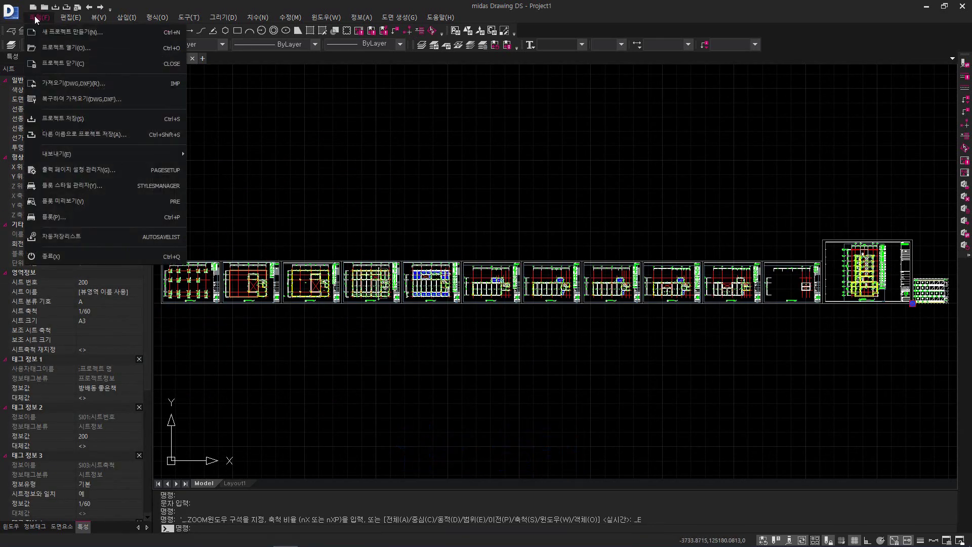
left_click(89, 212)
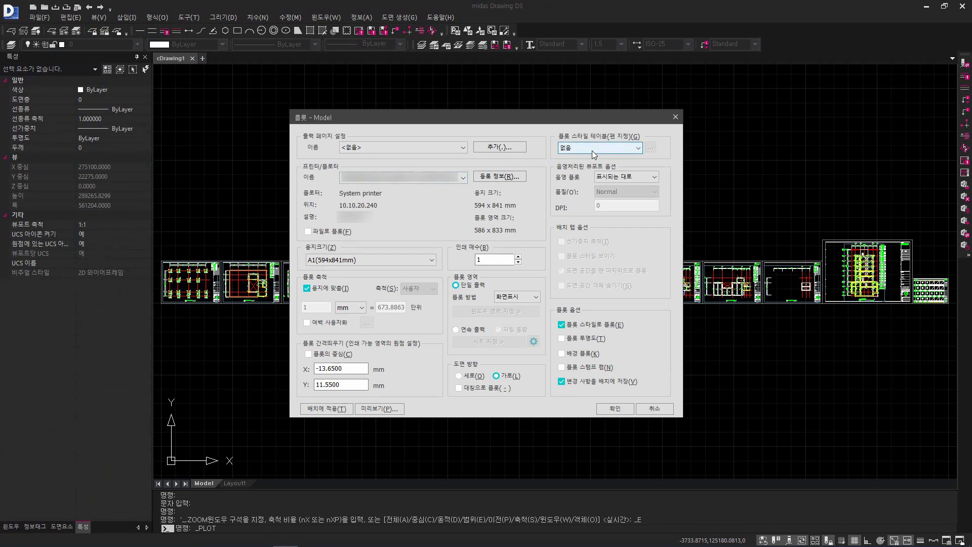
left_click(387, 261)
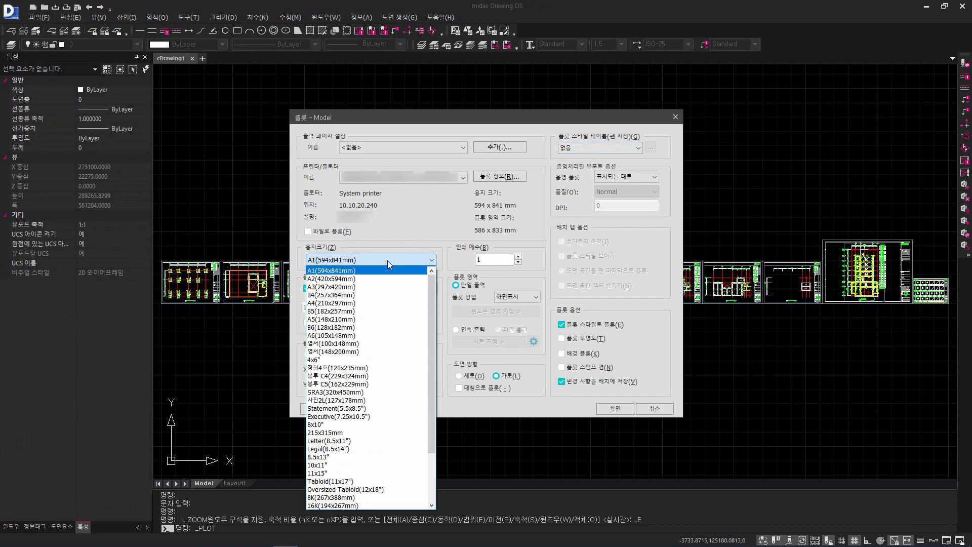
left_click(365, 284)
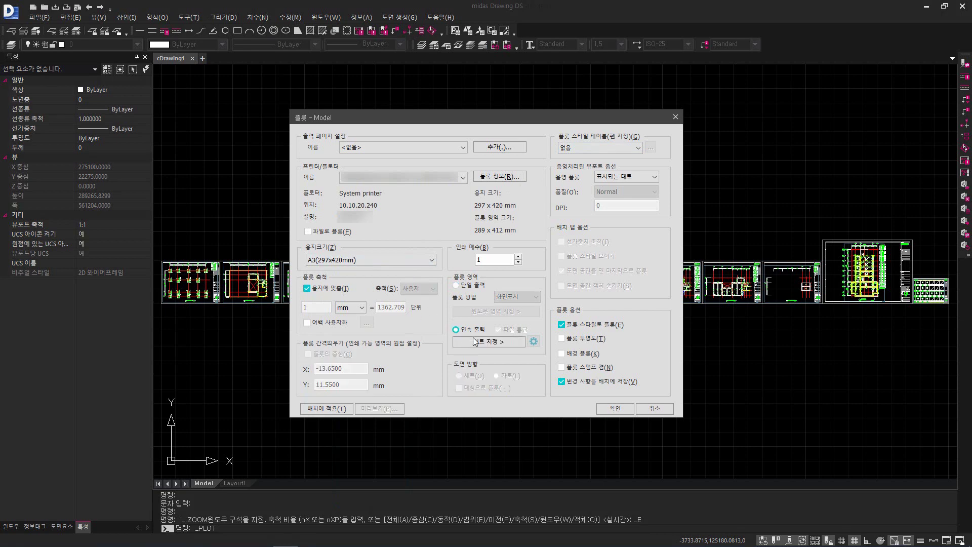
Set the plot to continuous output (연속 출력), select all sheets in the sheet plot manager and run the plot
left_click(487, 340)
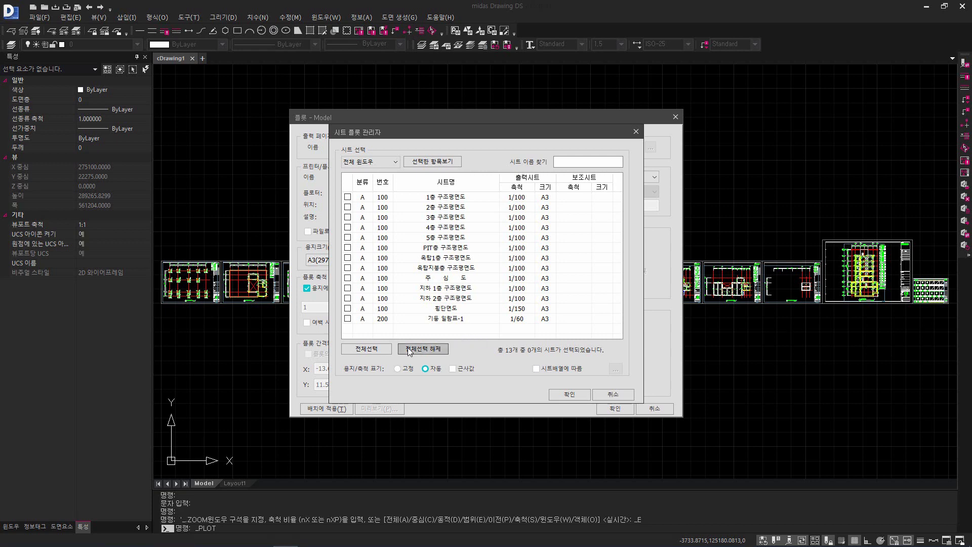
left_click(374, 350)
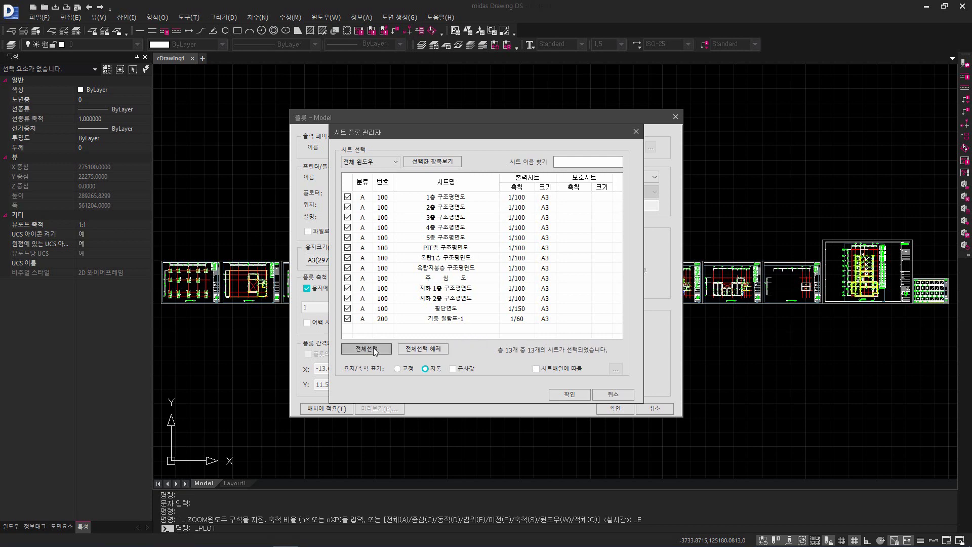
left_click(572, 394)
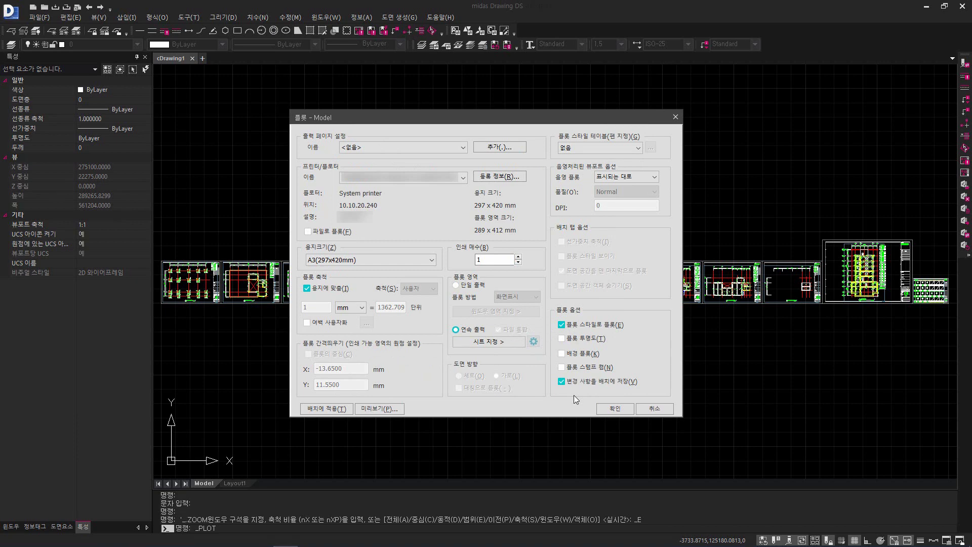
left_click(617, 408)
left_click(494, 300)
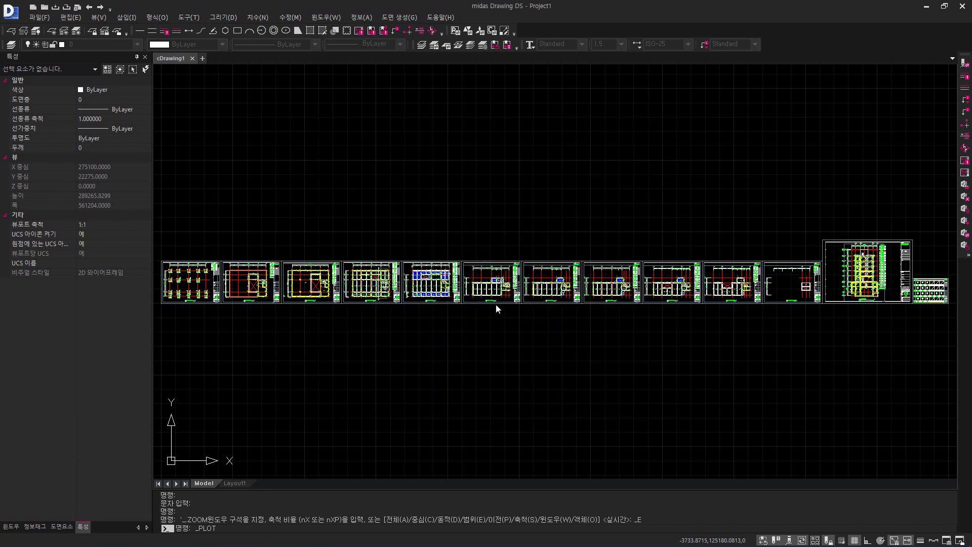